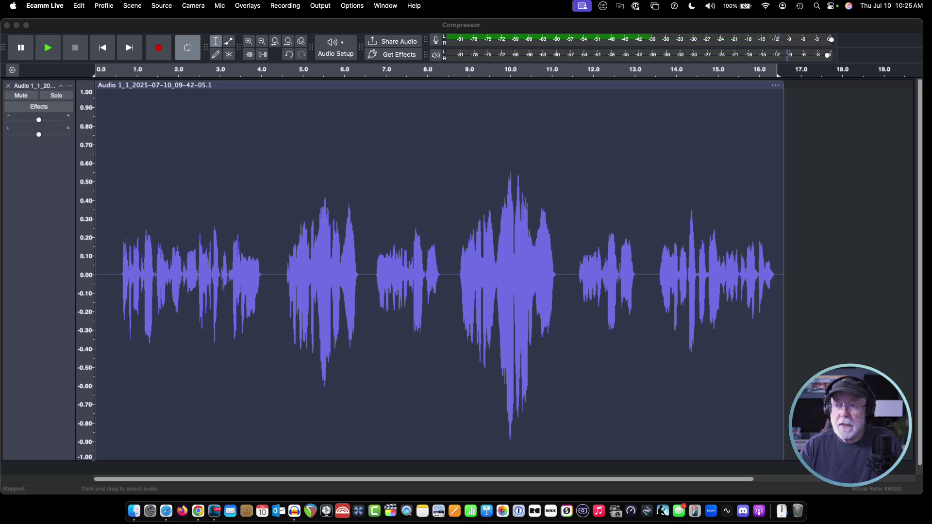
Step: Select the loudest speech burst on the voice track, from about 9.0 s to 11.0 s
left_click(270, 235)
left_click_drag(273, 235, 363, 246)
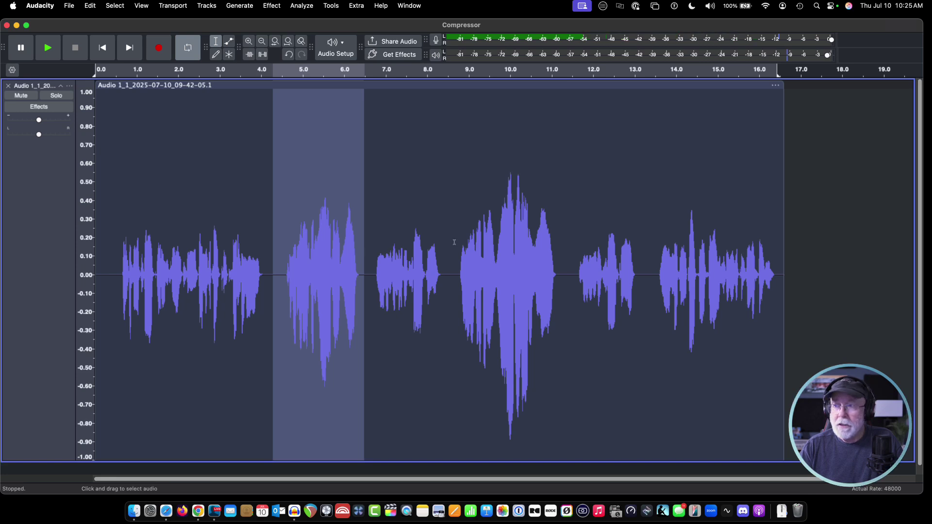
left_click_drag(458, 241, 559, 242)
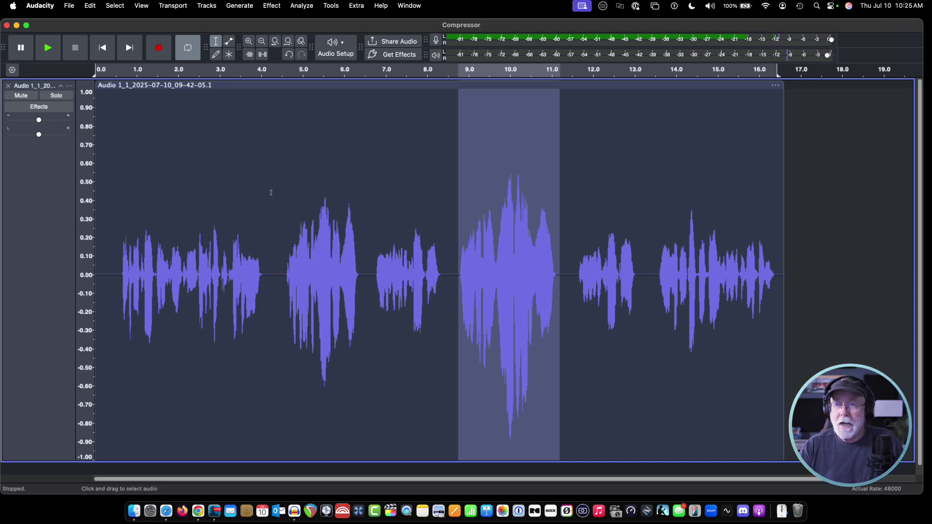
Step: Clear the 9–11 s selection and move the playhead back to 0 seconds
left_click(102, 51)
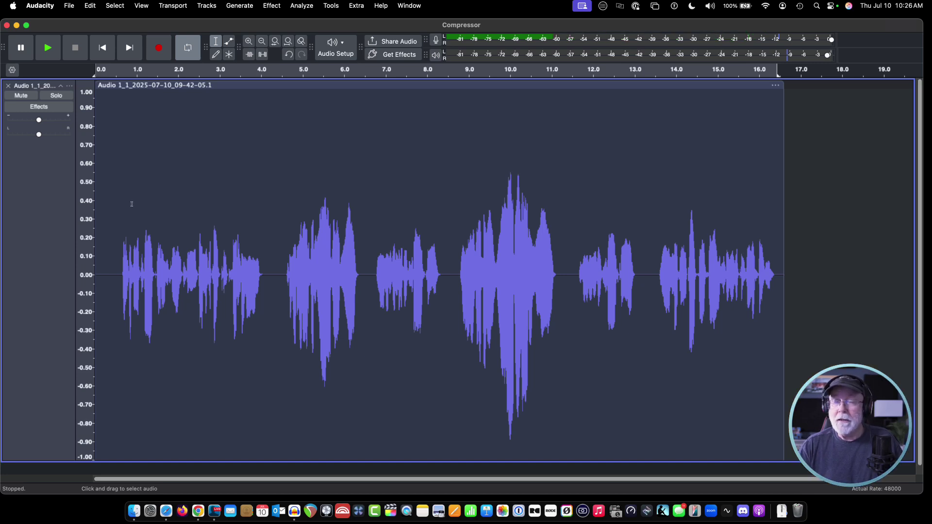
Step: Keep Compressor as the voice track's realtime effect and toggle its power off and back on
left_click(49, 106)
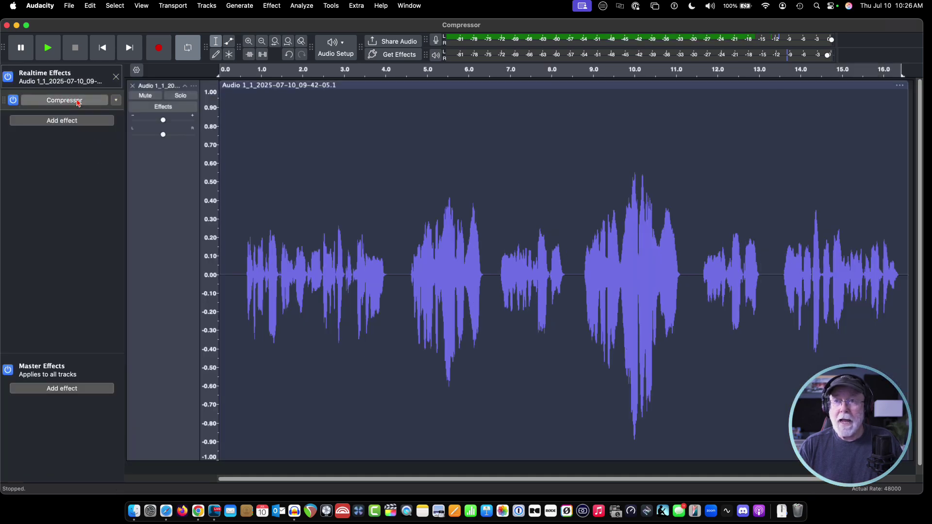
left_click(115, 102)
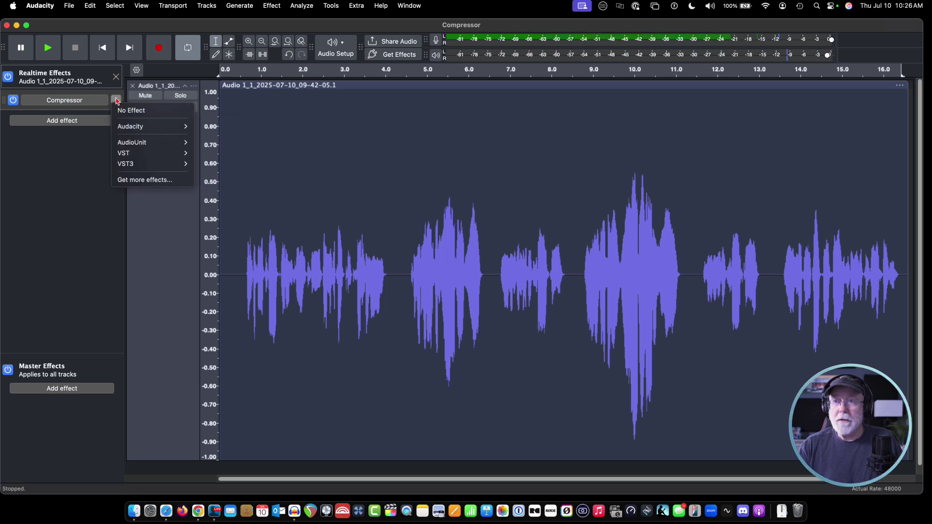
mouse_move(125, 127)
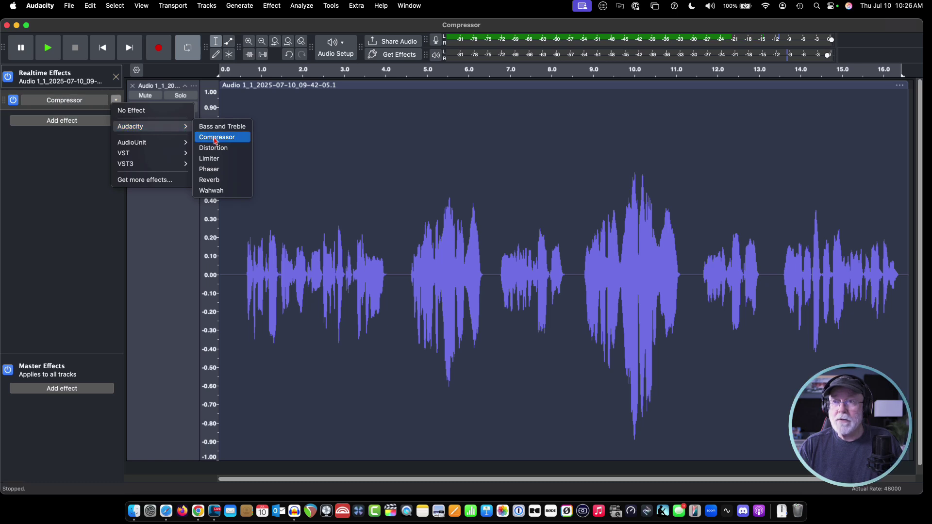
left_click(63, 169)
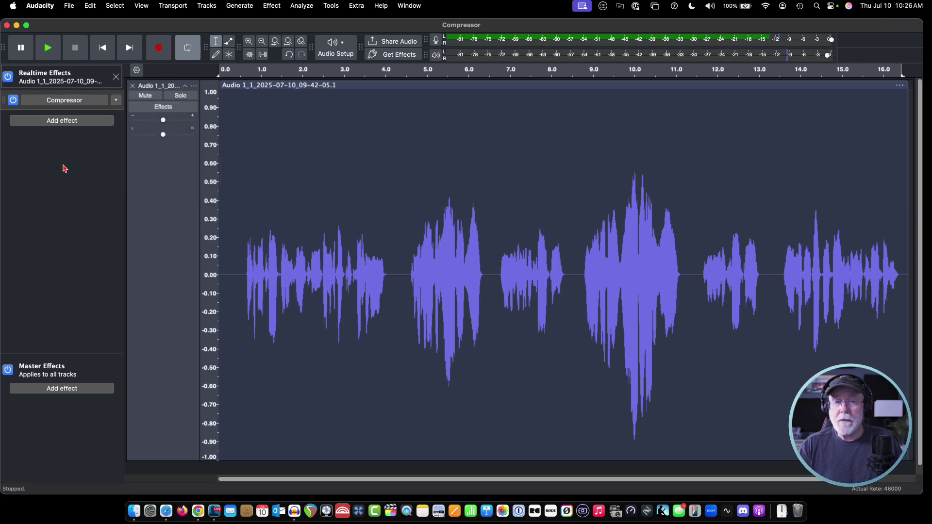
left_click(13, 99)
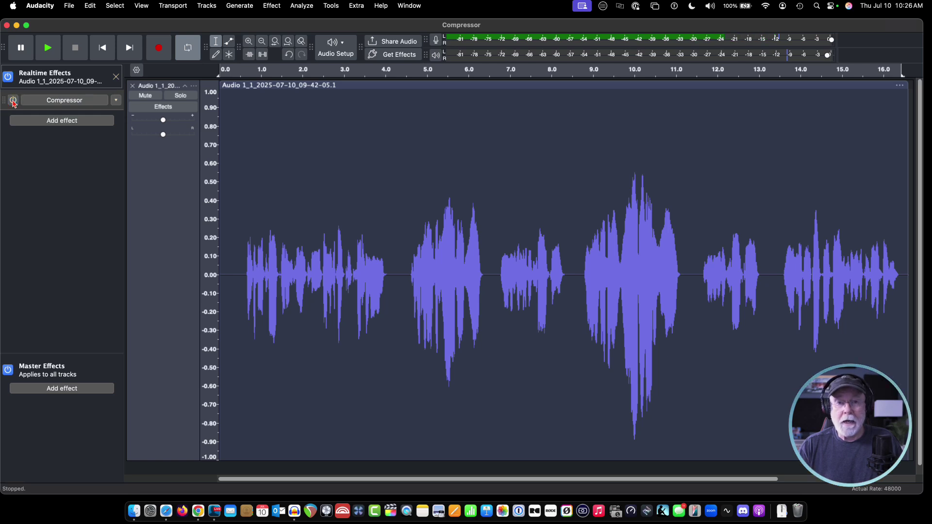
left_click(13, 100)
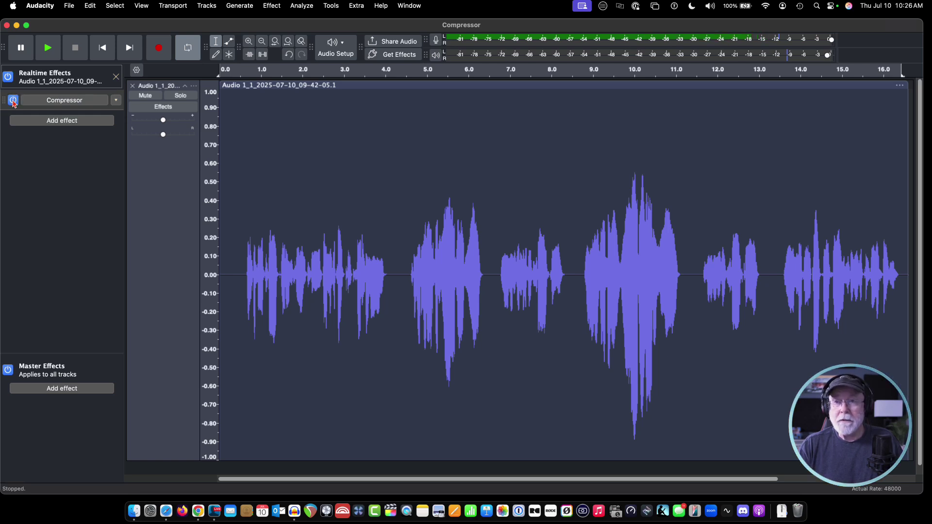
Step: Open the Compressor settings, showing −10 dB threshold, 10:1 ratio, 30 ms attack and 150 ms release
left_click(73, 103)
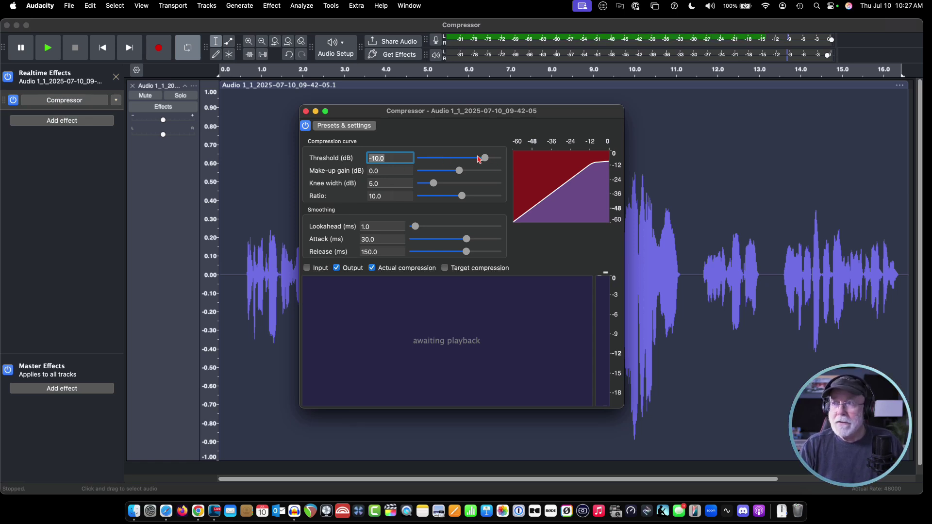
Step: Set the Compressor threshold to −15 dB and keep the knee width at 5 dB
left_click_drag(484, 158, 479, 158)
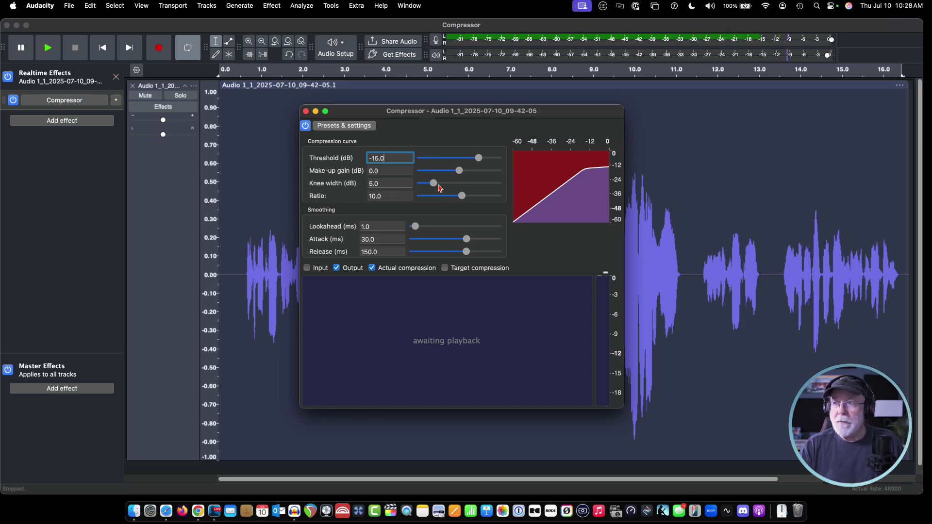
left_click_drag(433, 184, 420, 186)
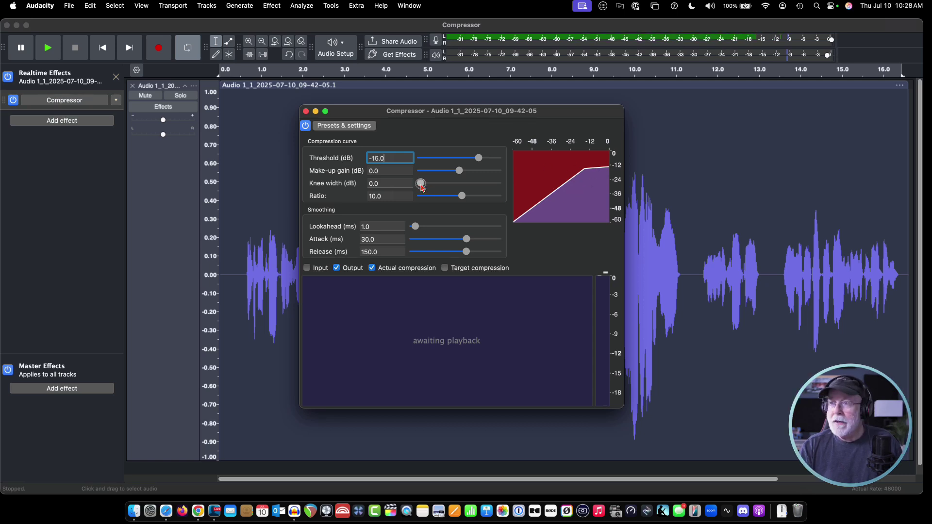
mouse_move(421, 186)
left_mouse_down()
mouse_move(485, 190)
mouse_move(435, 190)
left_mouse_up()
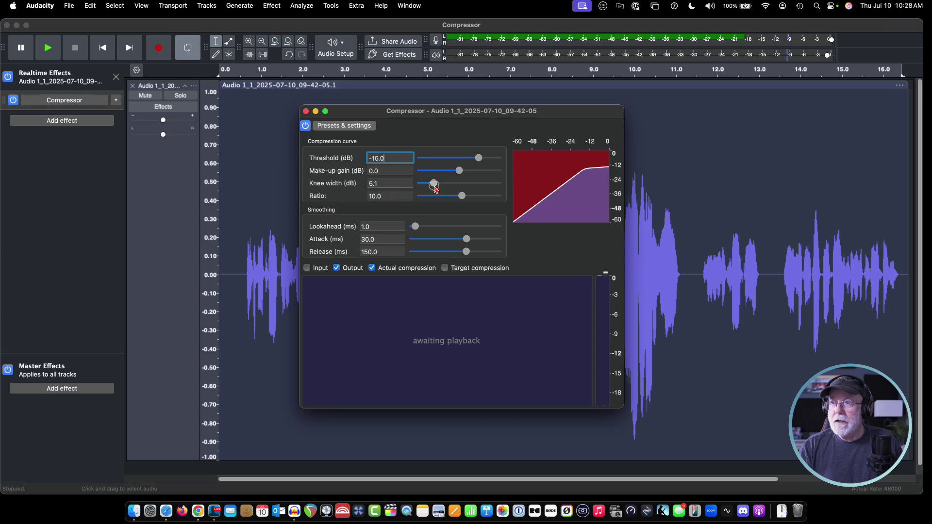
left_click(395, 187)
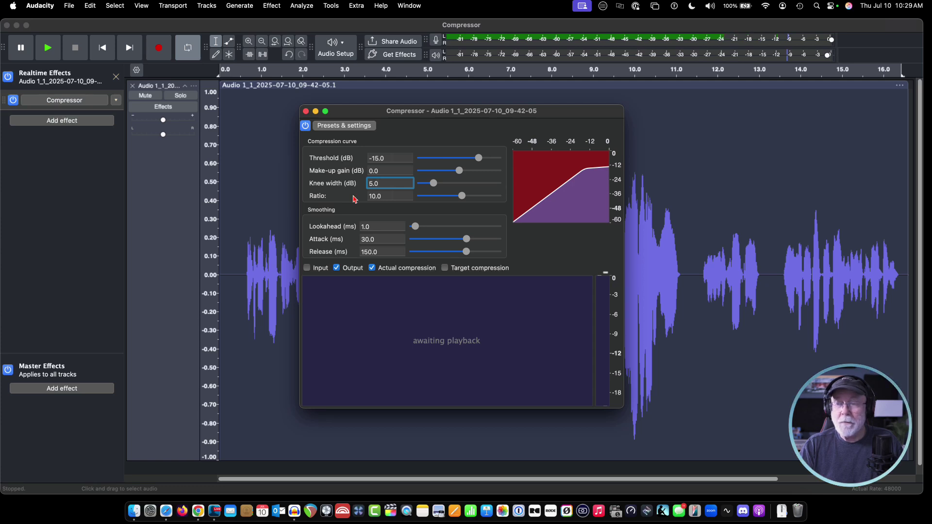
Step: Change the Compressor ratio from 10:1 to 4:1, entering 4.0 in the Ratio field
left_click_drag(462, 199, 449, 198)
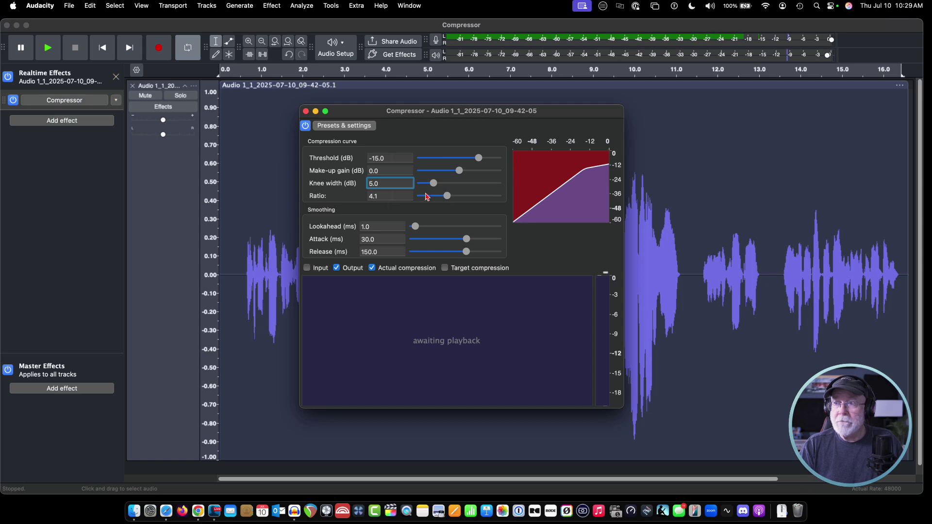
left_click(389, 198)
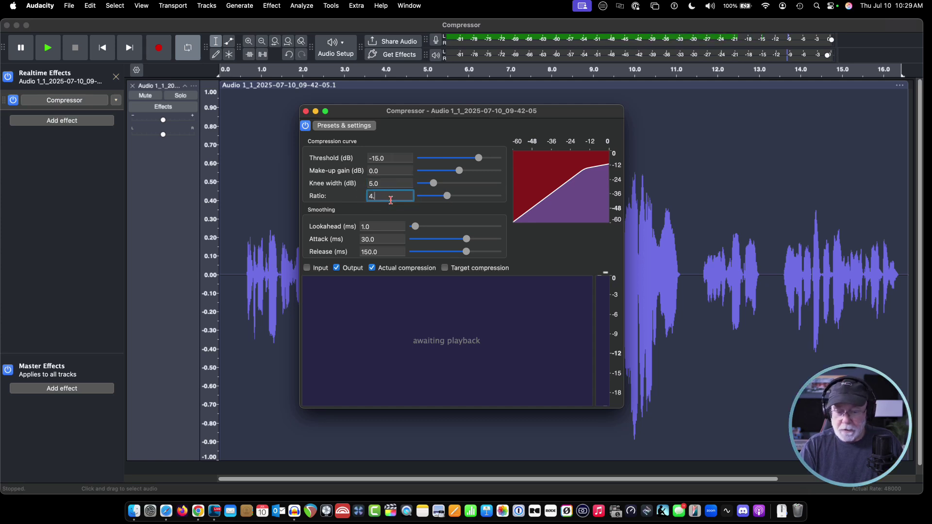
type("0")
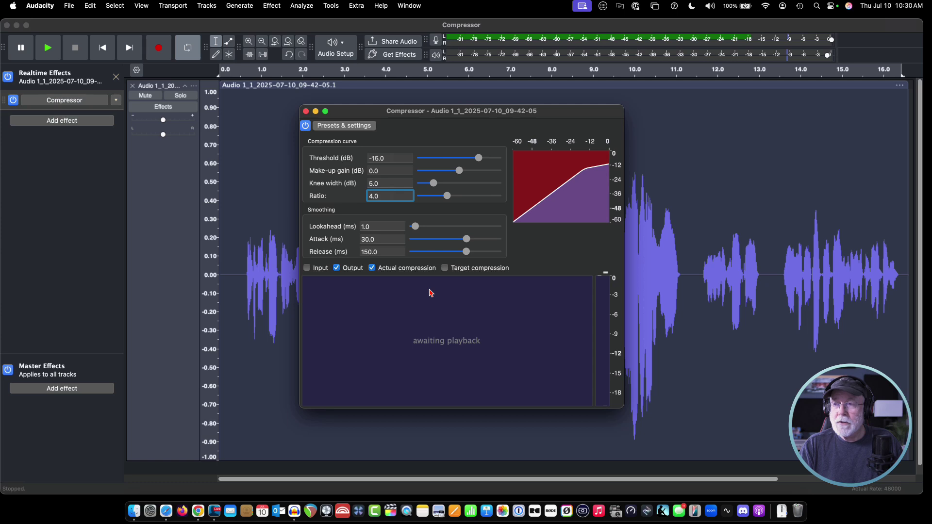
left_click(48, 49)
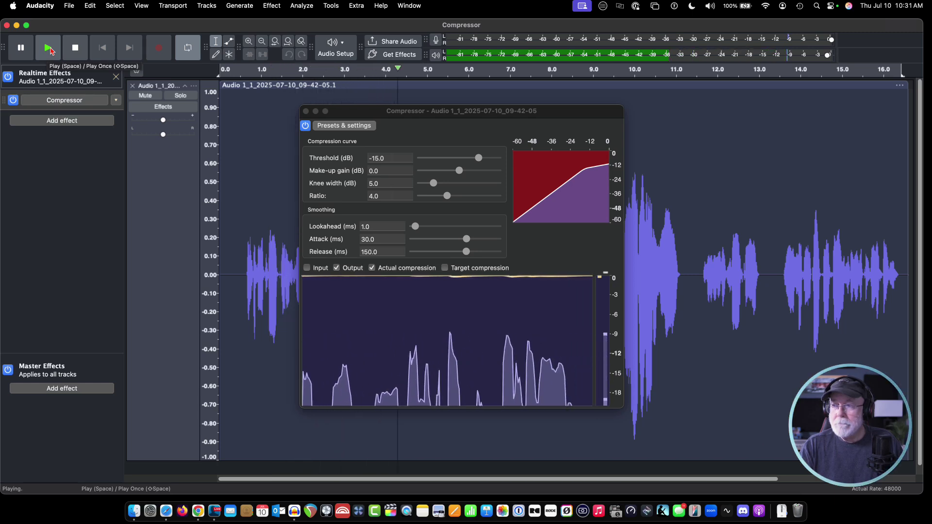
left_click(27, 52)
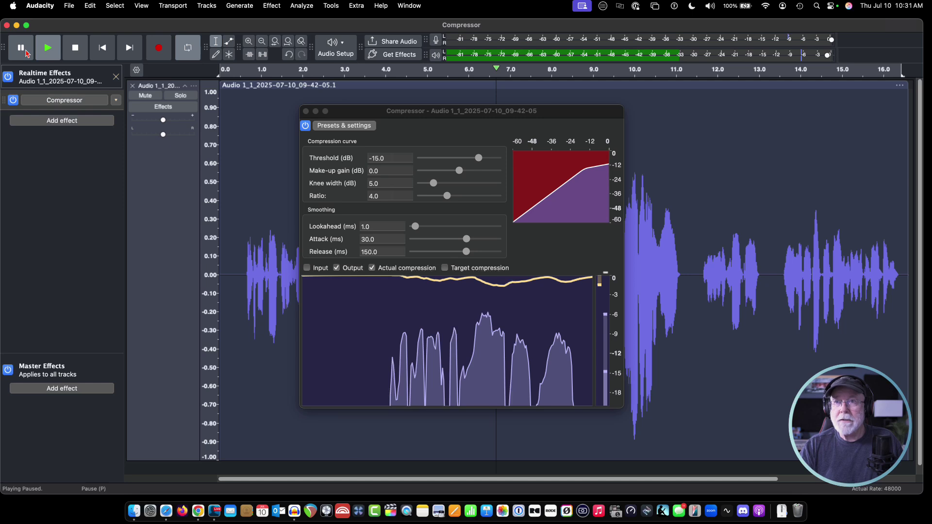
left_click(27, 52)
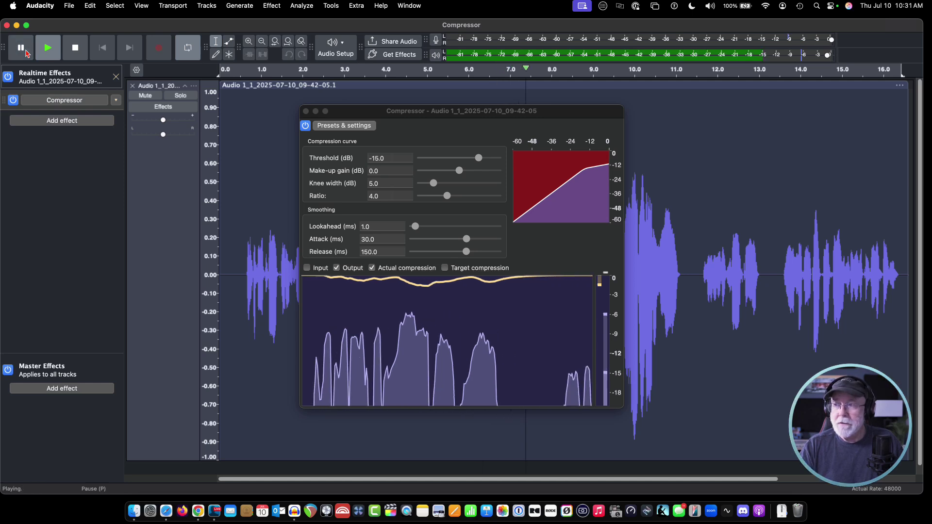
left_click(26, 51)
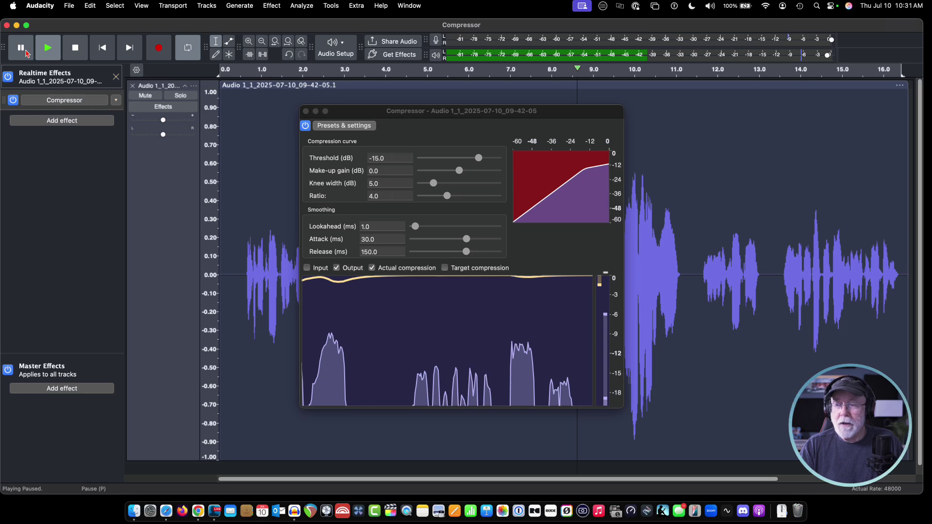
left_click(27, 52)
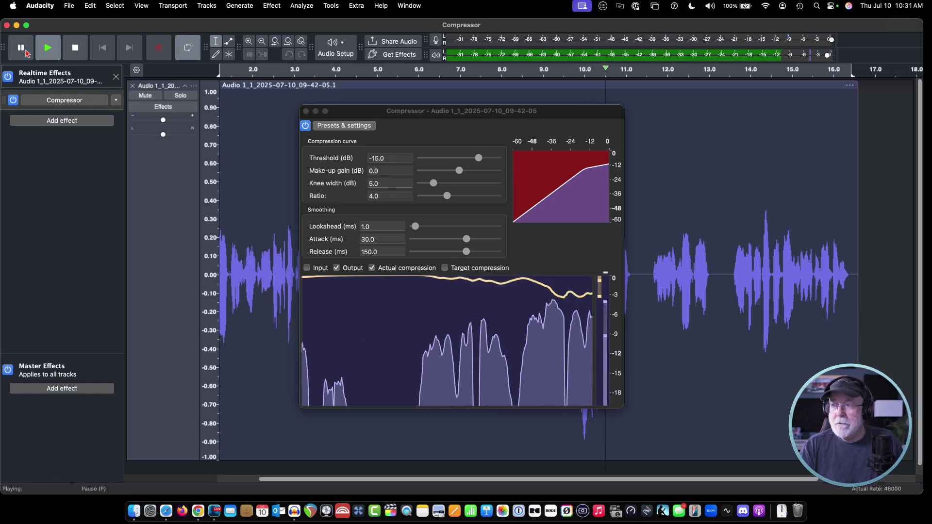
left_click(26, 52)
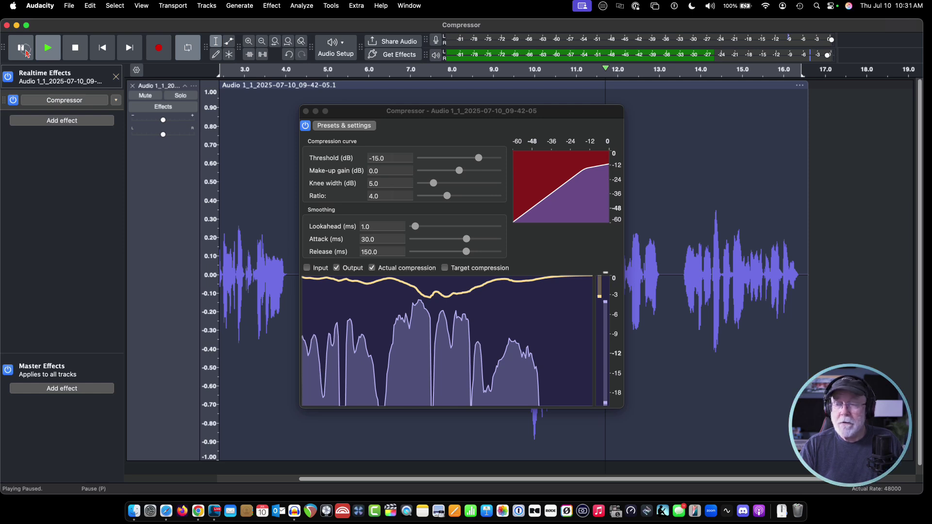
left_click(27, 53)
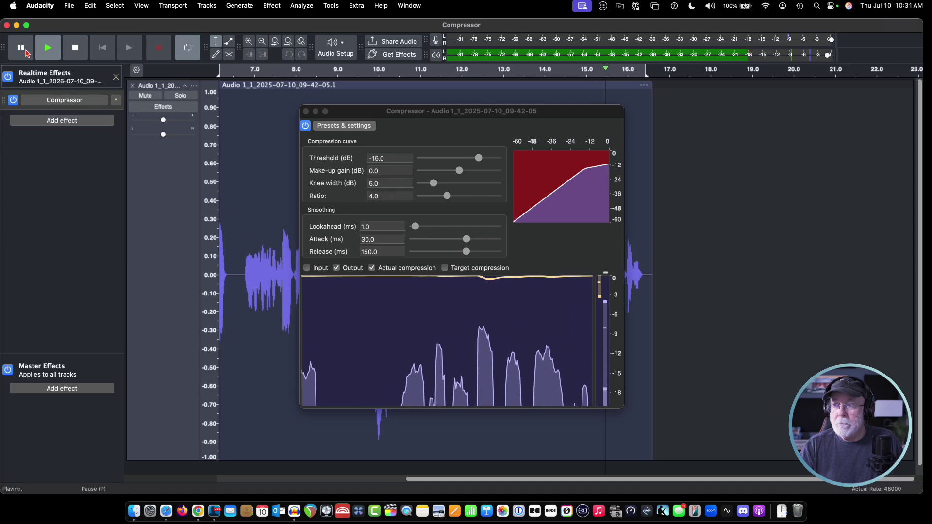
left_click(27, 53)
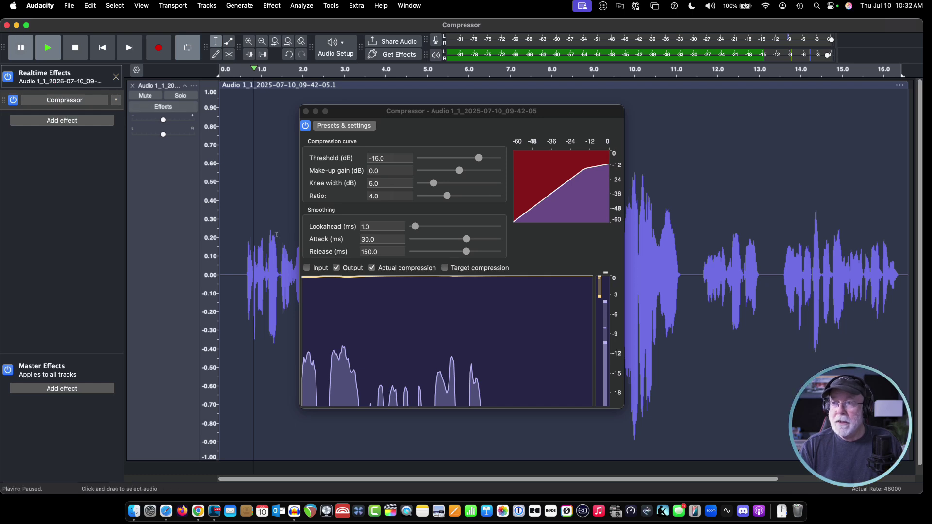
left_click(103, 49)
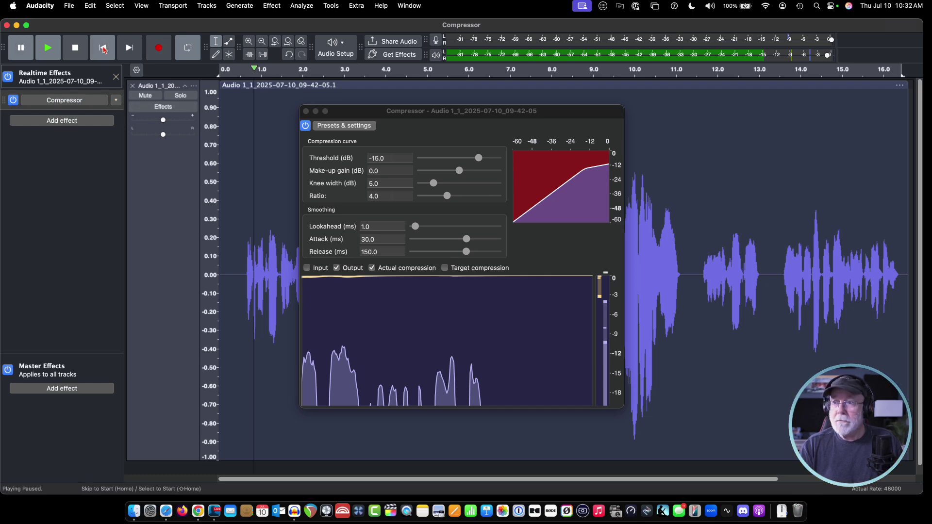
Step: Show the Input level in the Compressor graph and audition the compressed voice with several play/pause passes
left_click(308, 268)
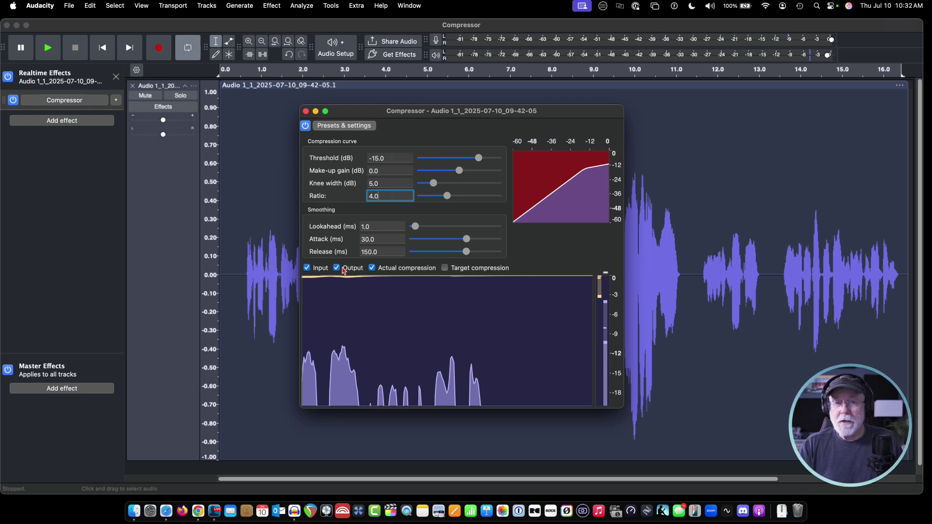
left_click(49, 51)
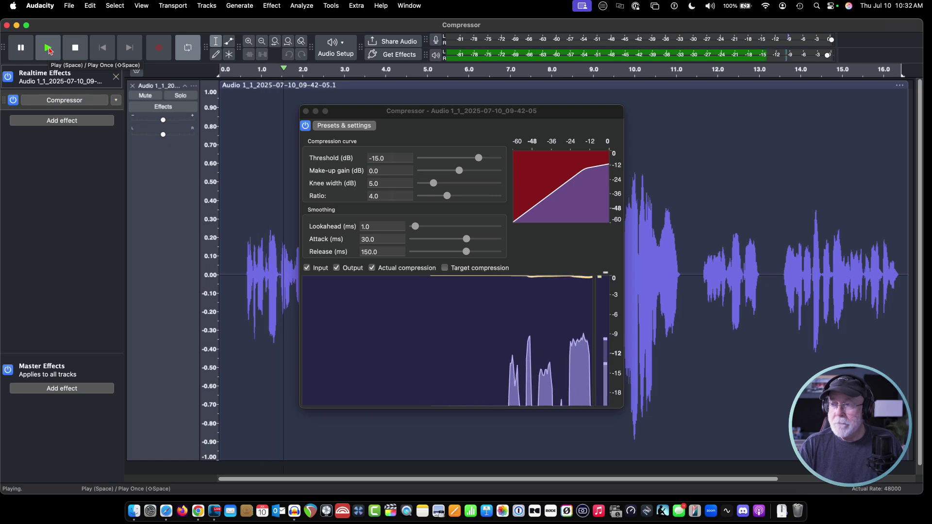
left_click(22, 49)
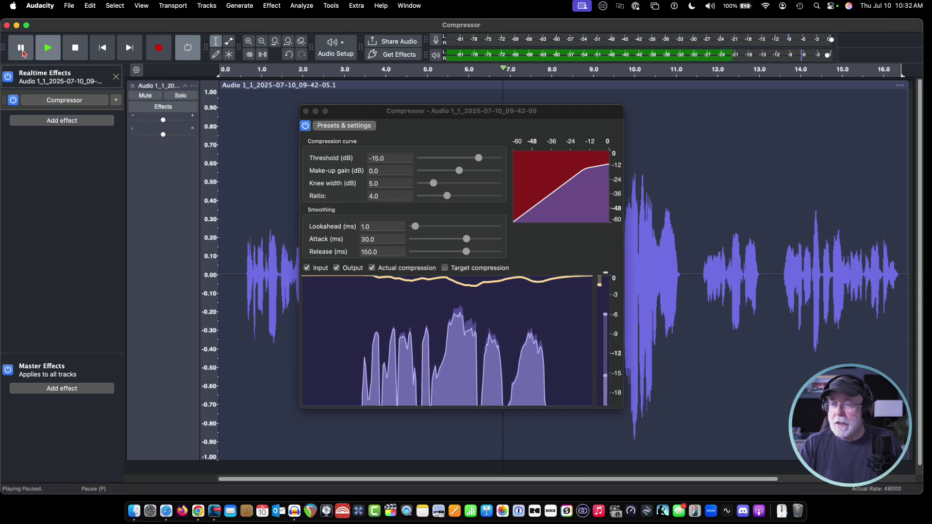
left_click(308, 271)
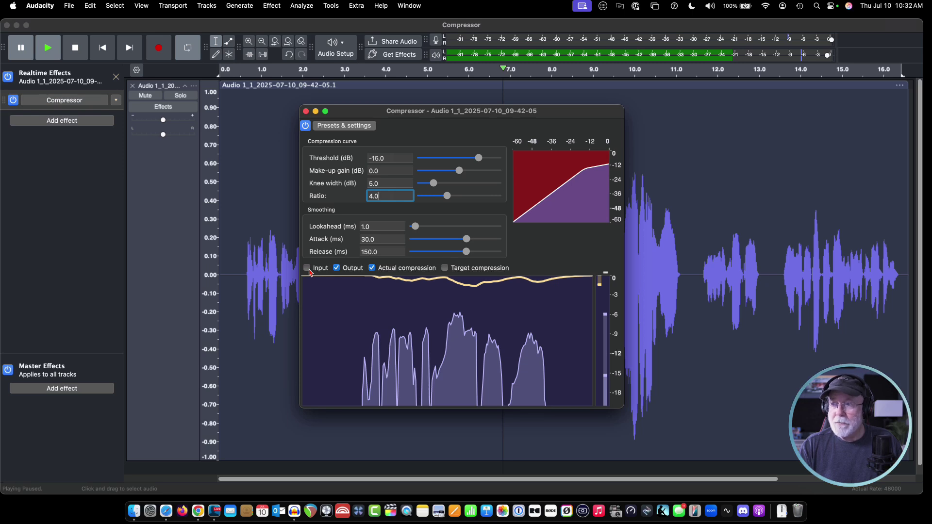
left_click(307, 269)
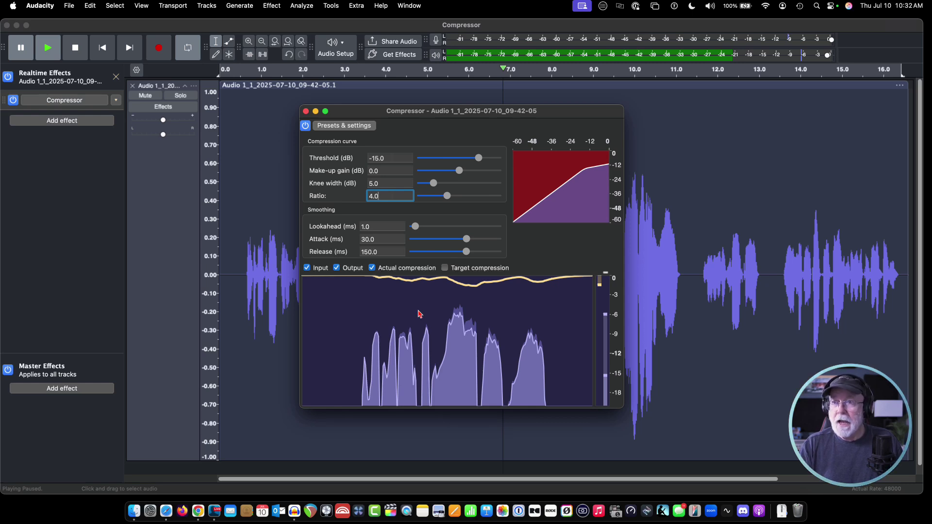
left_click(21, 49)
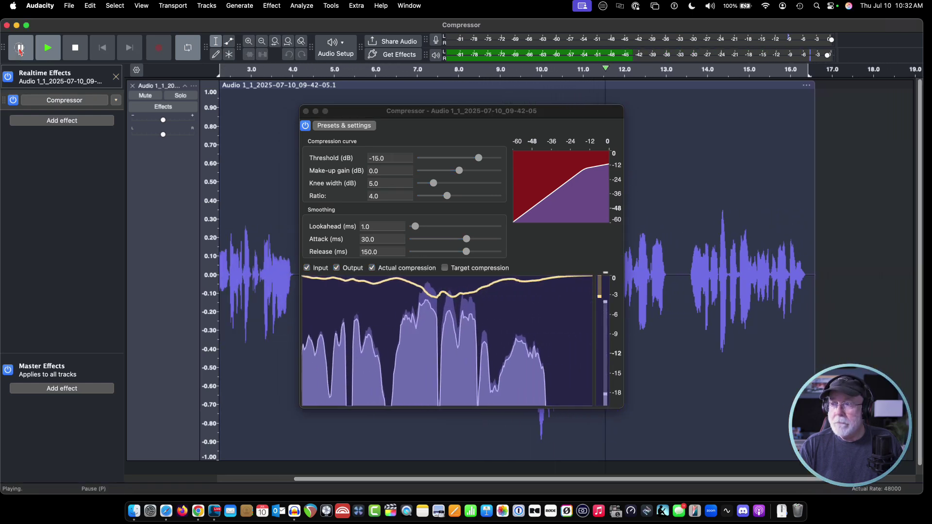
left_click(20, 48)
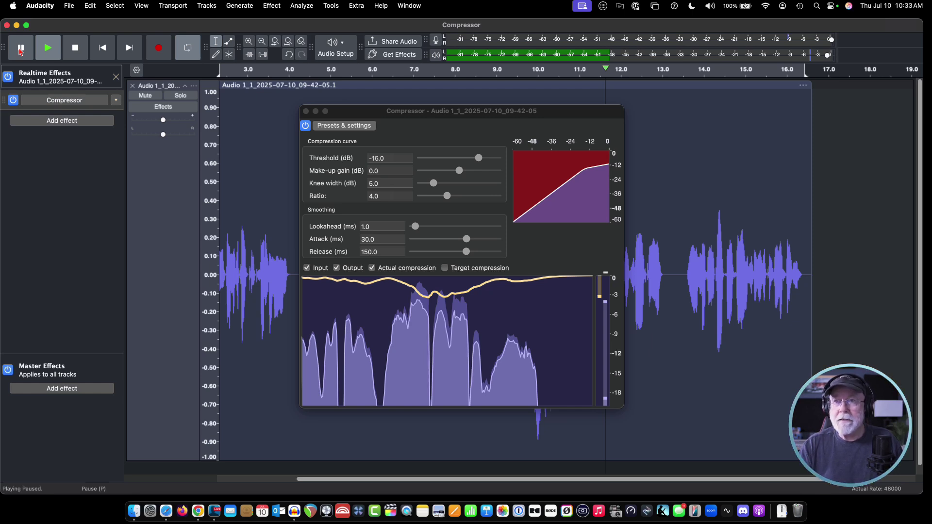
left_click(19, 50)
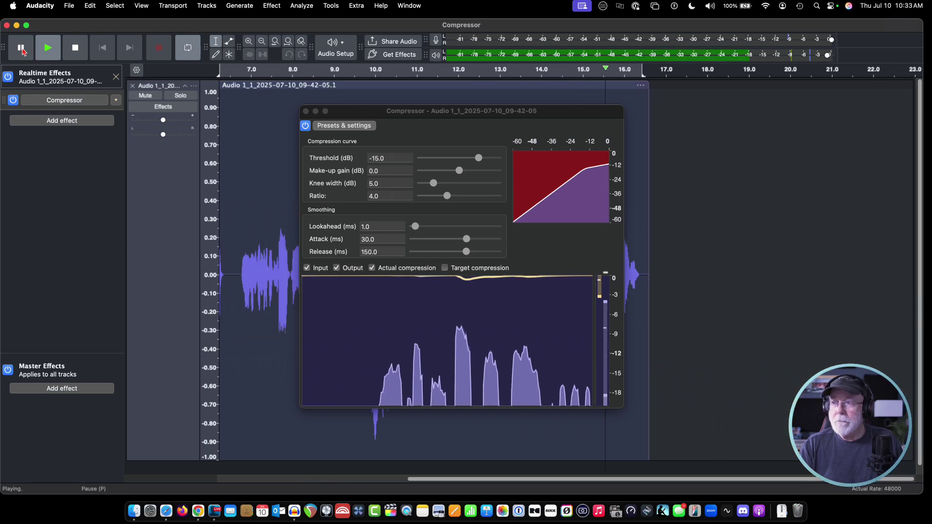
left_click(21, 48)
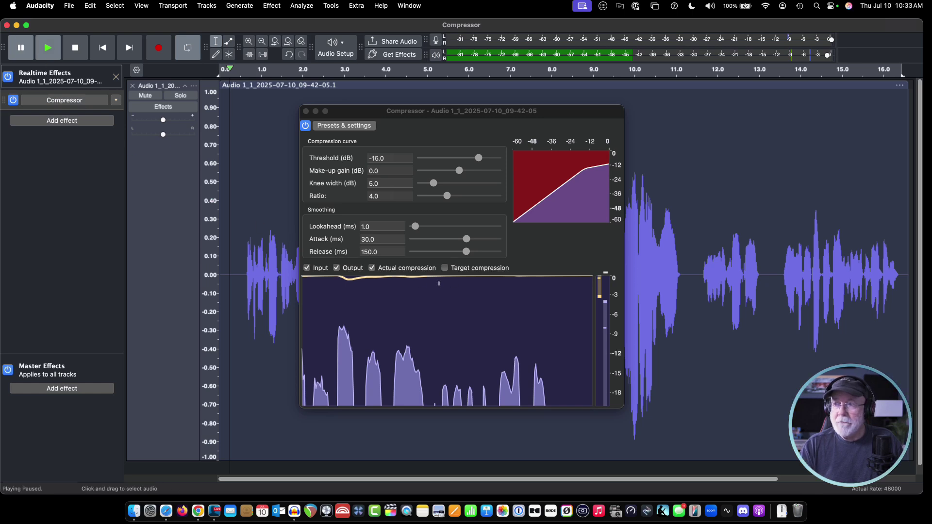
Step: Show the Target compression curve, play the voice twice, then stop back at the start
left_click(446, 269)
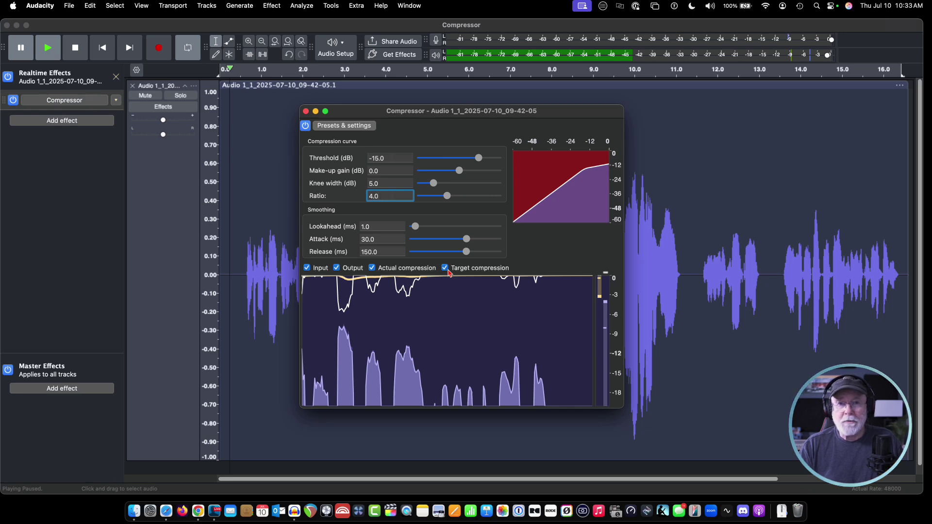
left_click(25, 51)
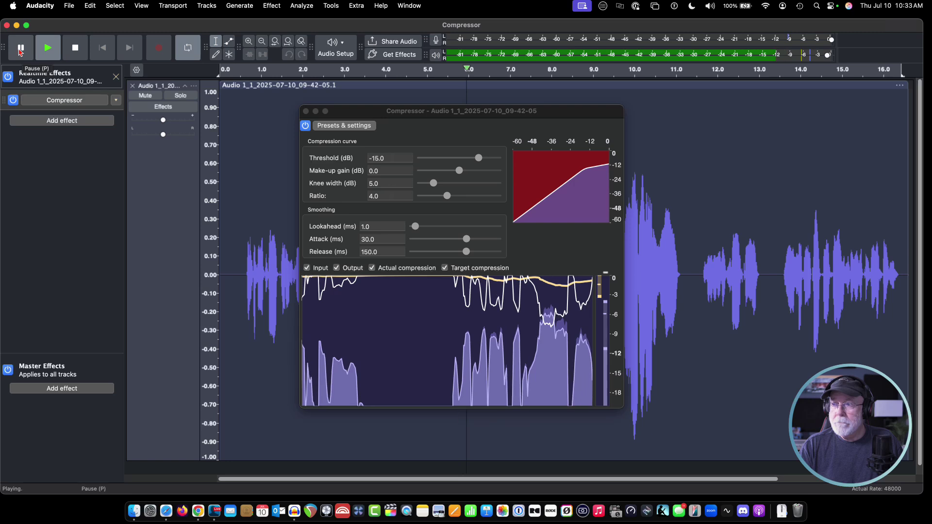
left_click(20, 50)
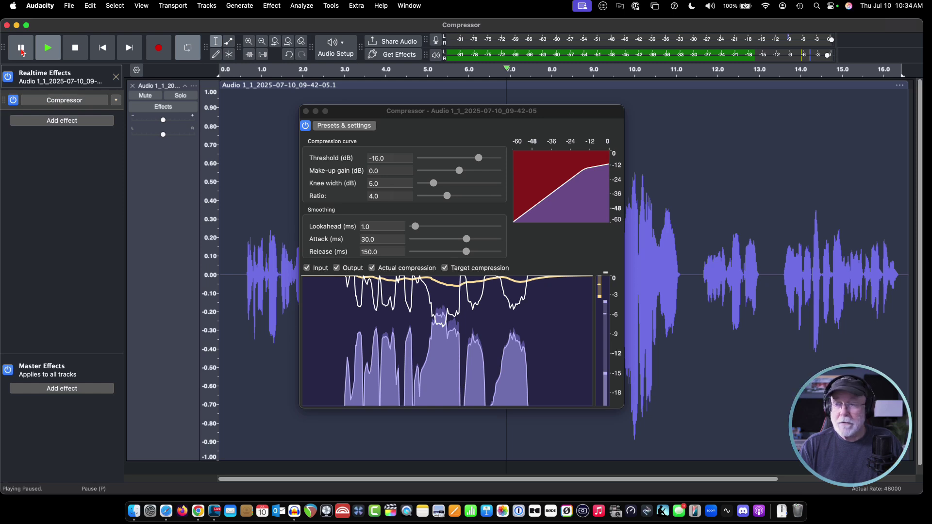
left_click(21, 48)
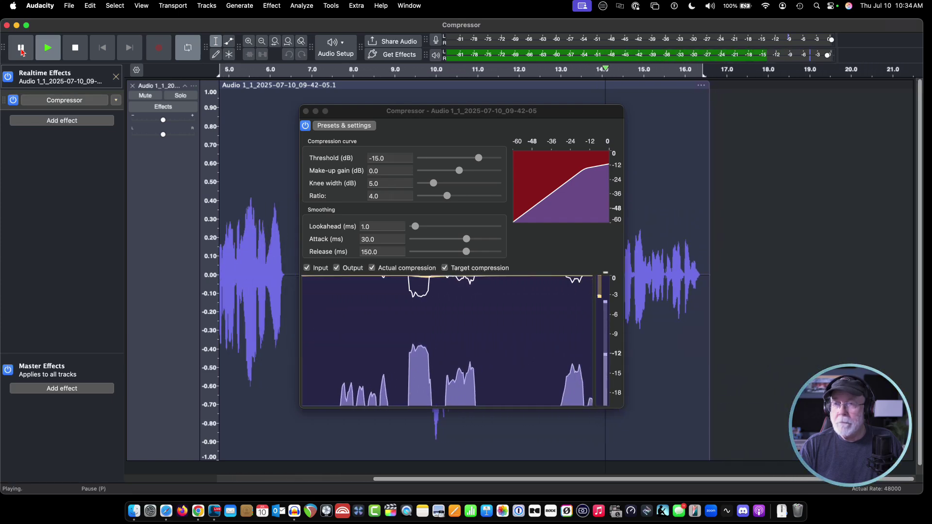
left_click(21, 47)
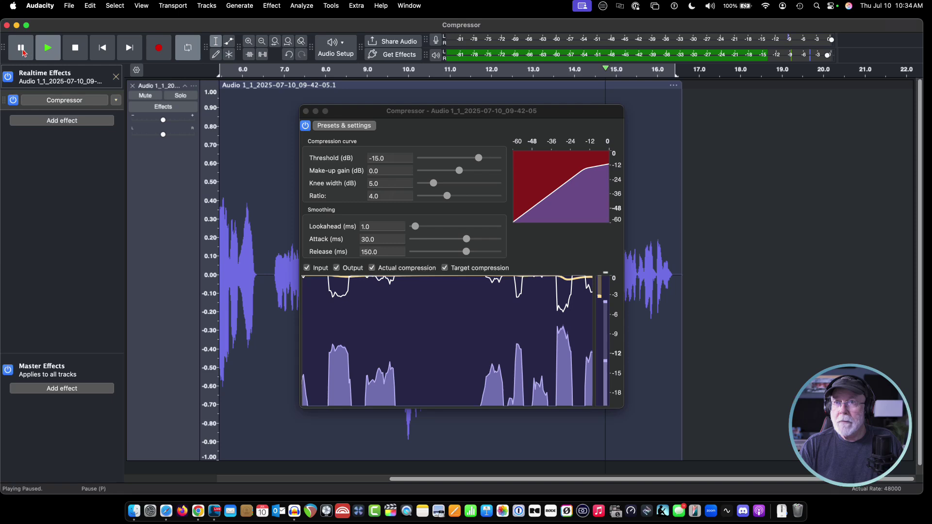
left_click(101, 49)
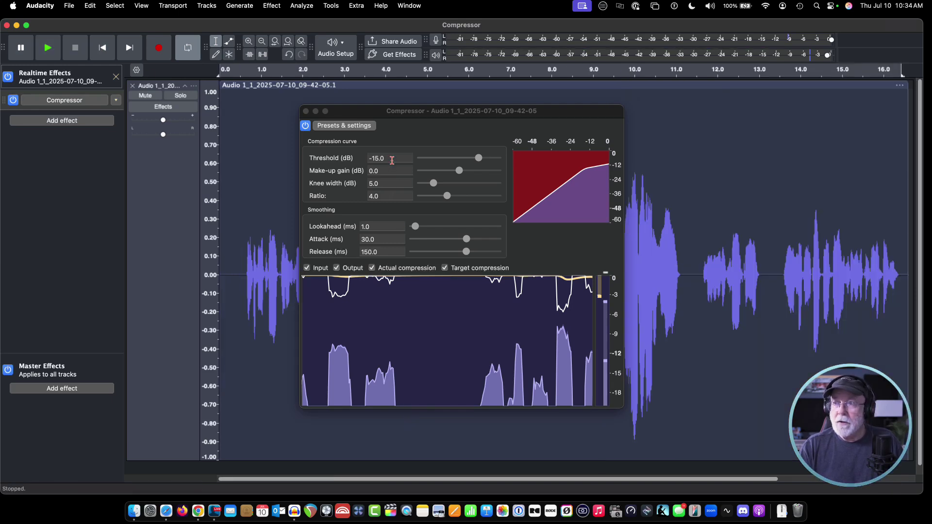
Step: Set the Compressor threshold to exactly −20.0 dB and play the voice, pausing near 12 s
left_click(479, 158)
left_click_drag(479, 160, 472, 160)
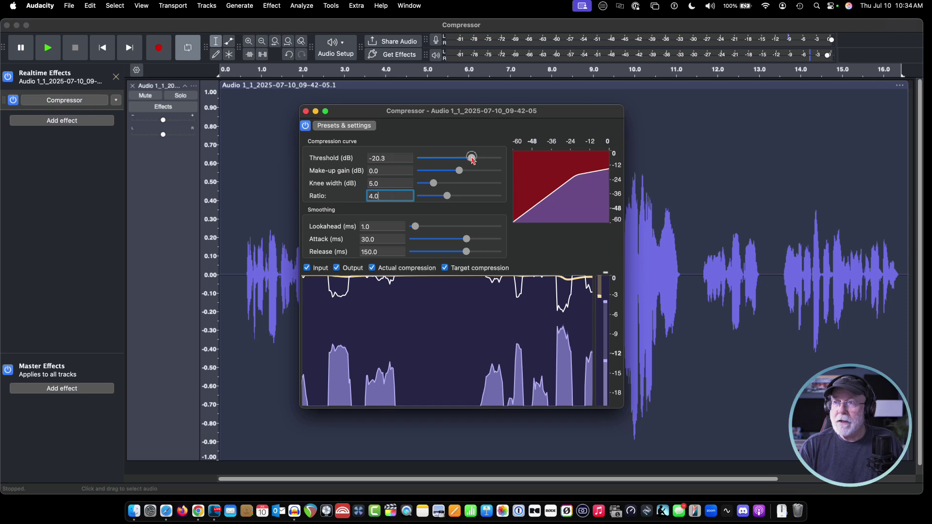
left_click(395, 160)
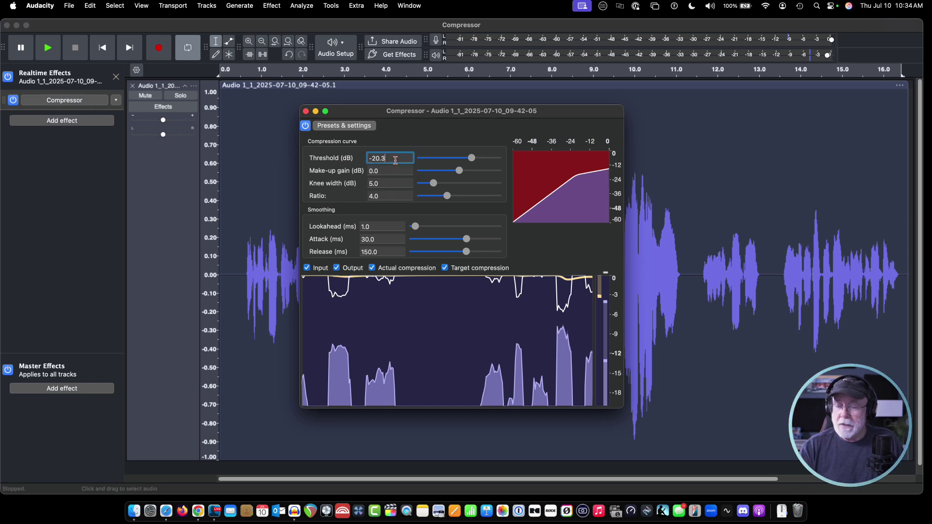
key("BackSpace")
type("0")
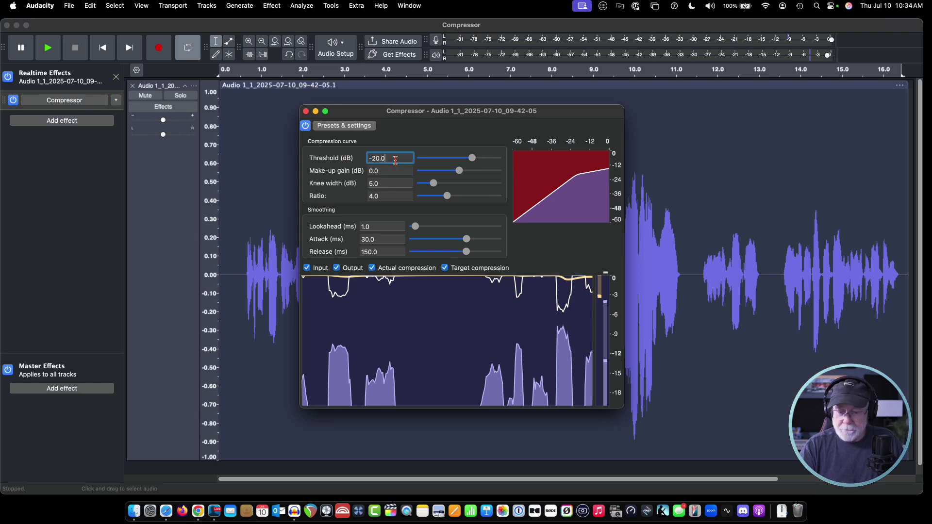
left_click(101, 48)
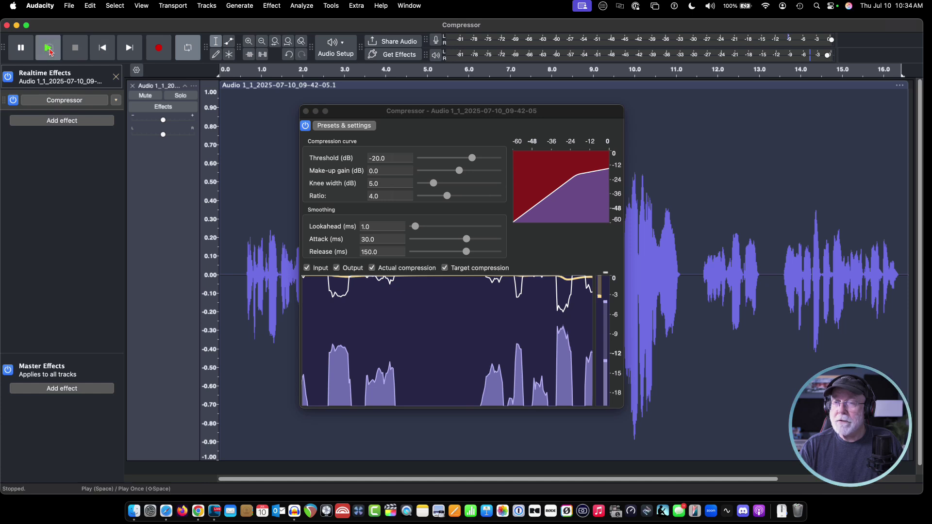
left_click(50, 51)
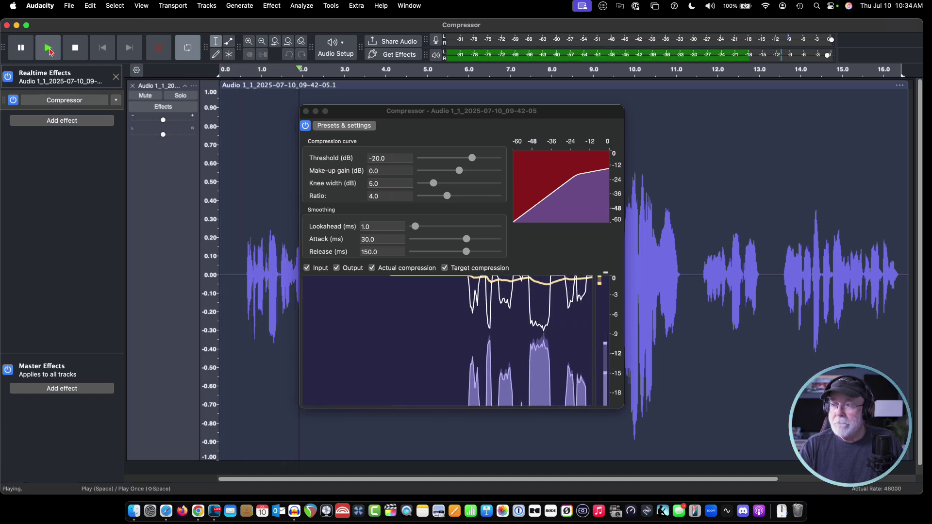
left_click(21, 48)
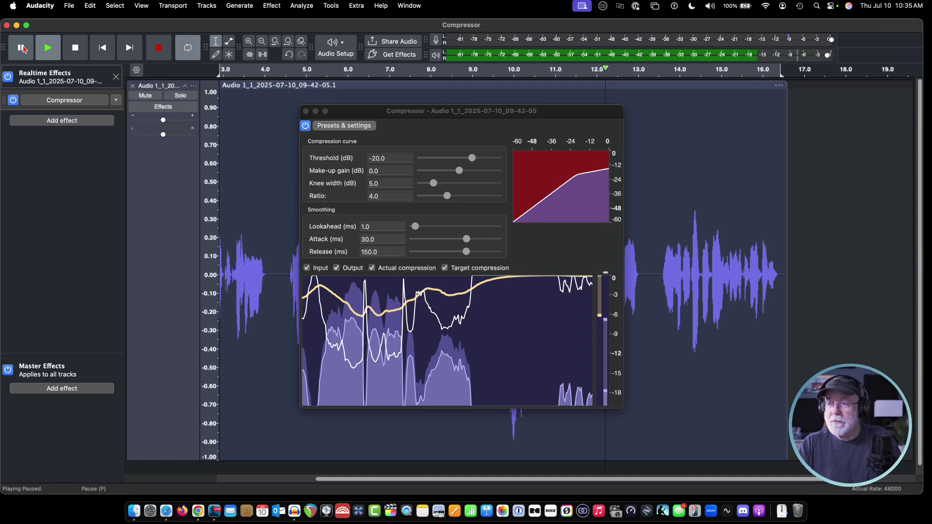
Step: Hide the target curve, replay the voice from the start, then close the Compressor window and rewind to 0
left_click(446, 269)
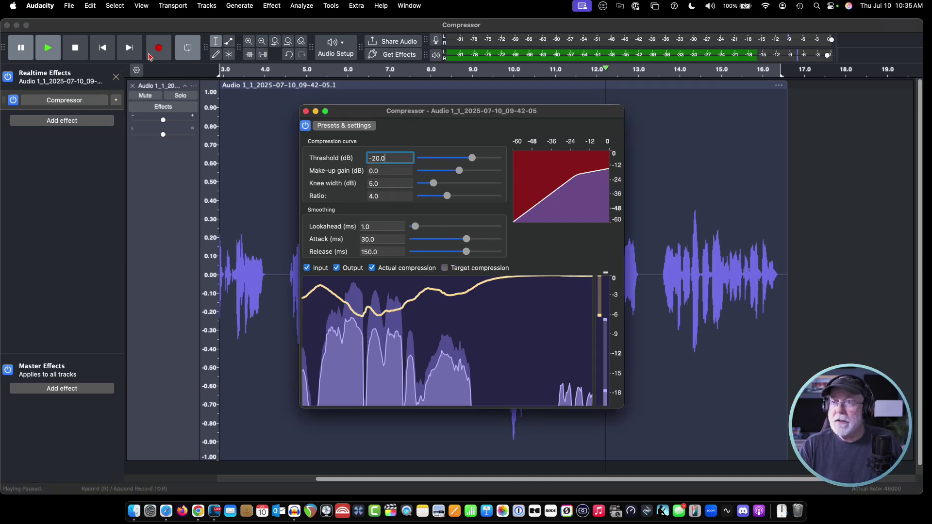
left_click(70, 50)
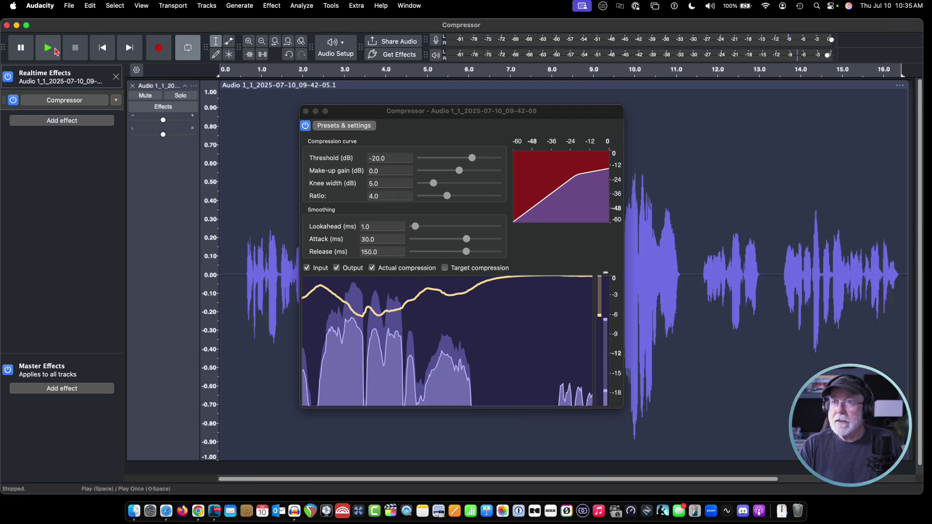
left_click(53, 49)
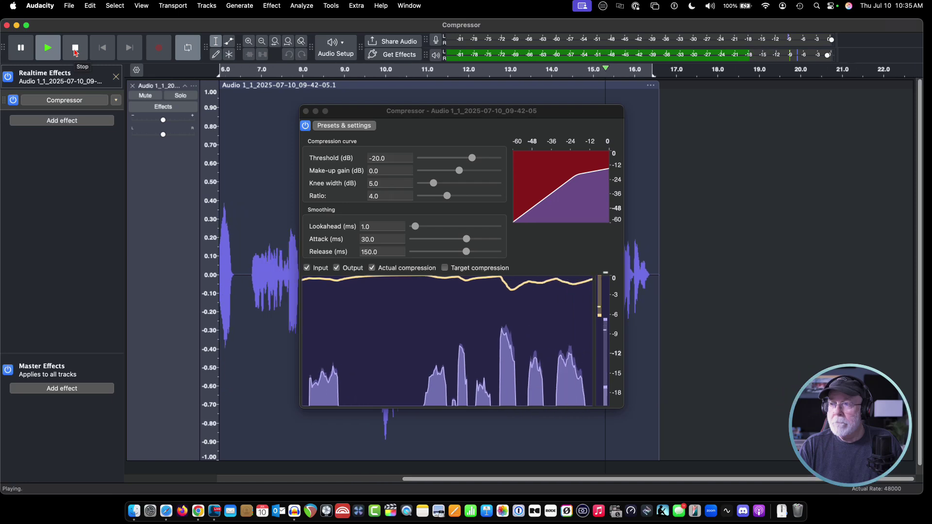
left_click(75, 48)
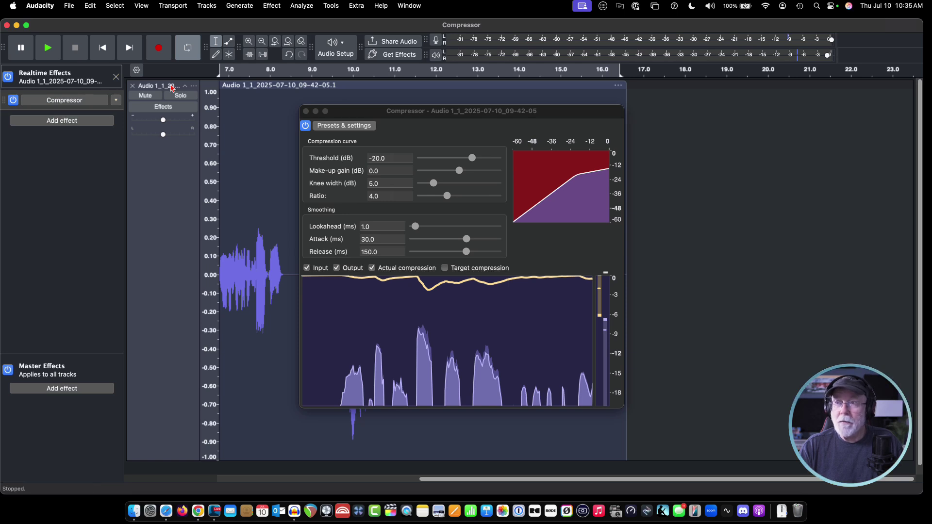
left_click(305, 111)
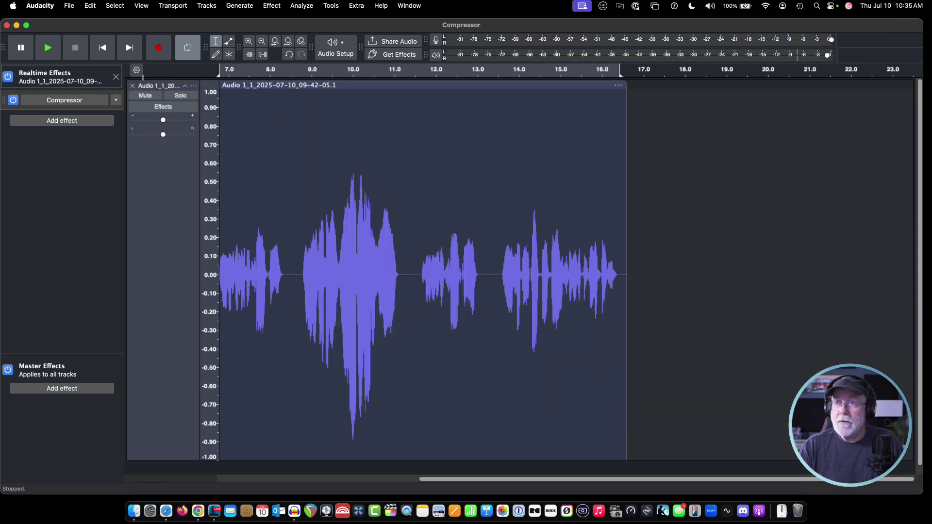
left_click(104, 48)
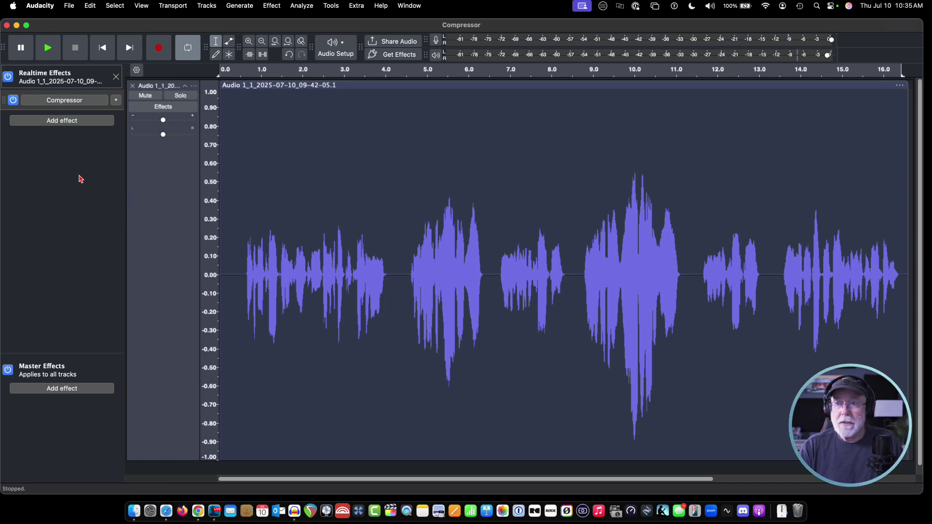
Step: Export the audio to this computer as Compressor.wav, replacing the existing file of that name
left_click(69, 6)
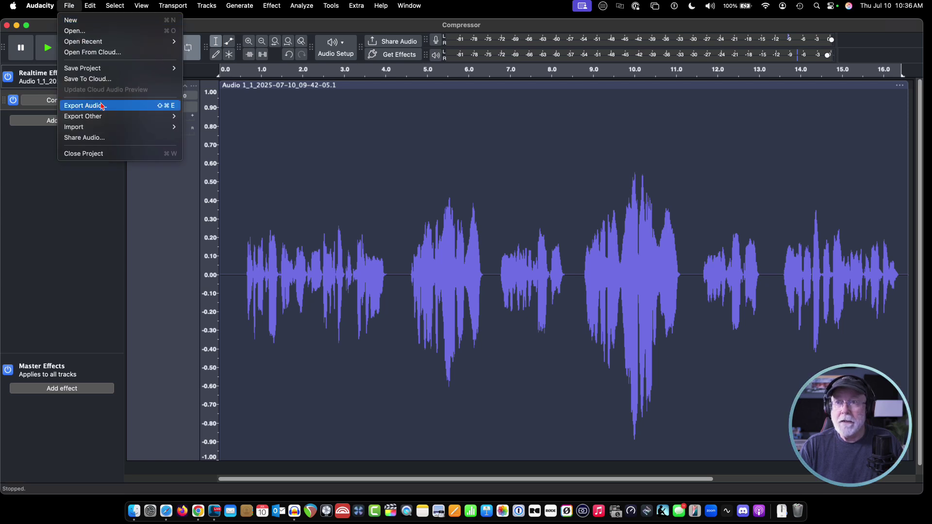
left_click(86, 106)
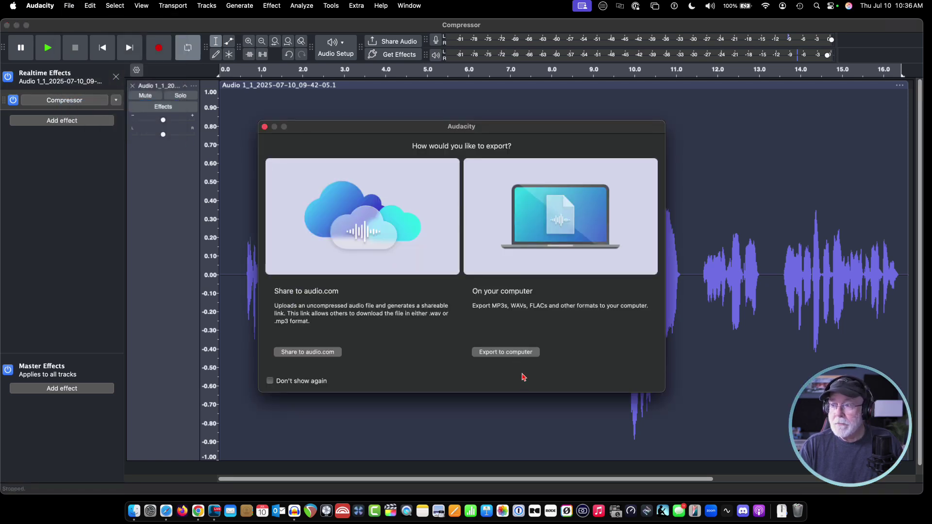
left_click(517, 355)
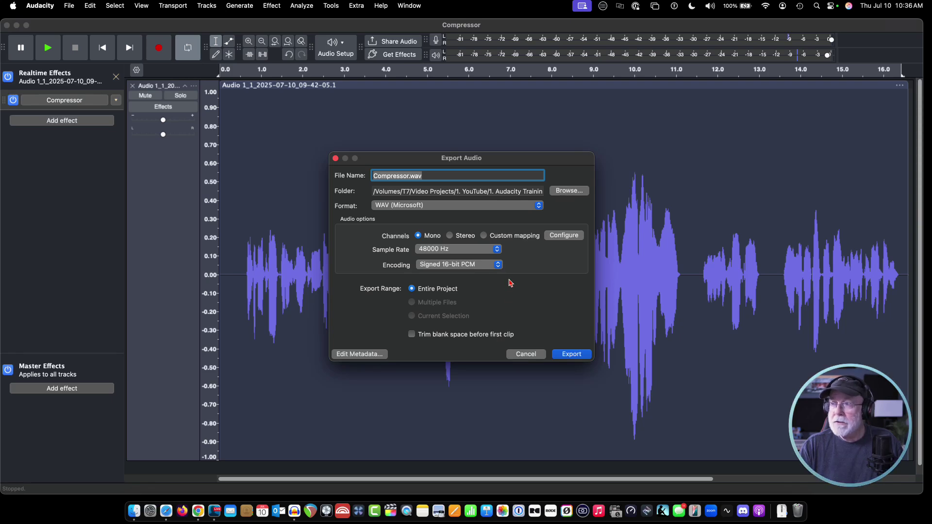
left_click(566, 354)
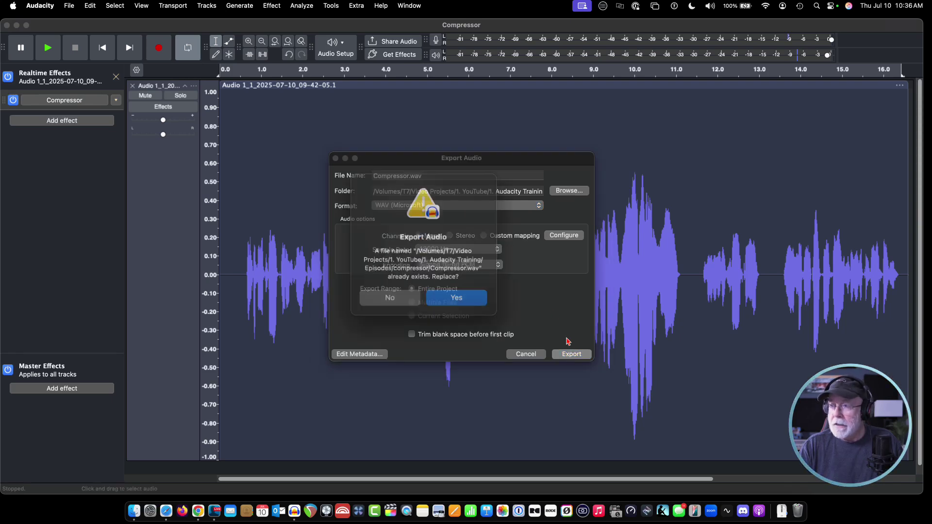
left_click(453, 292)
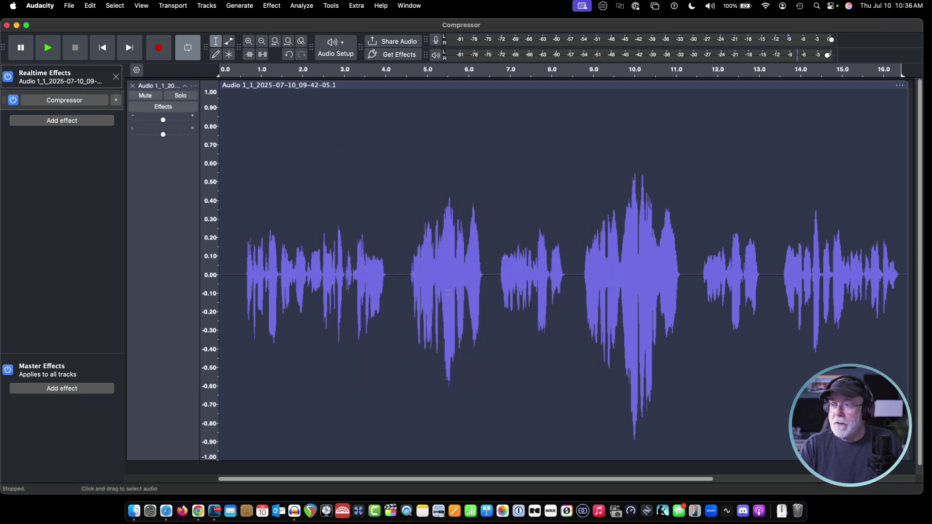
Step: In Finder, open T7 > Video Projects > 1. YouTube > 1. Audacity Training > Episodes > compressor
left_click(134, 508)
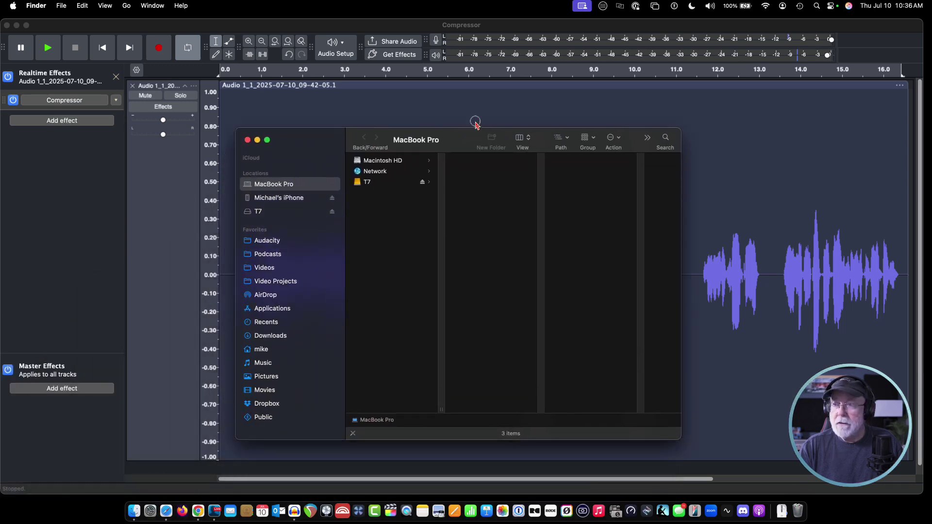
left_click(270, 191)
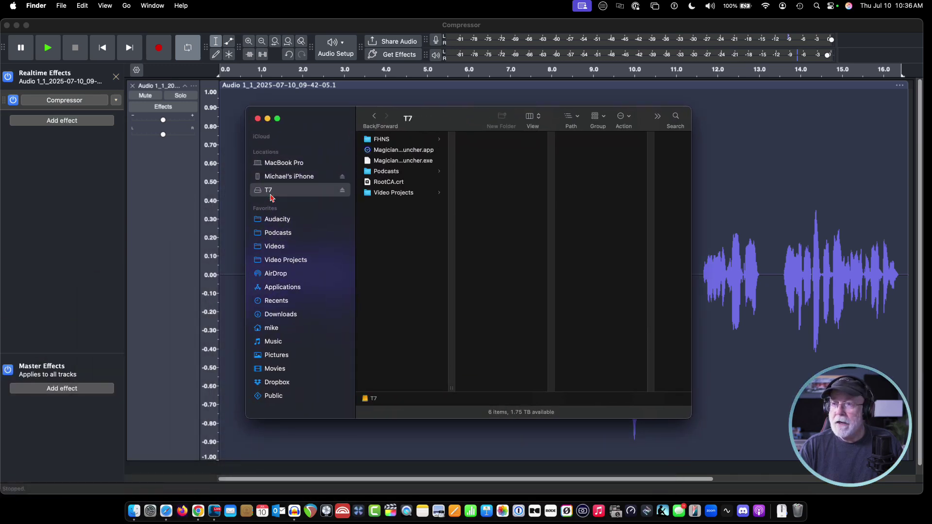
left_click(371, 194)
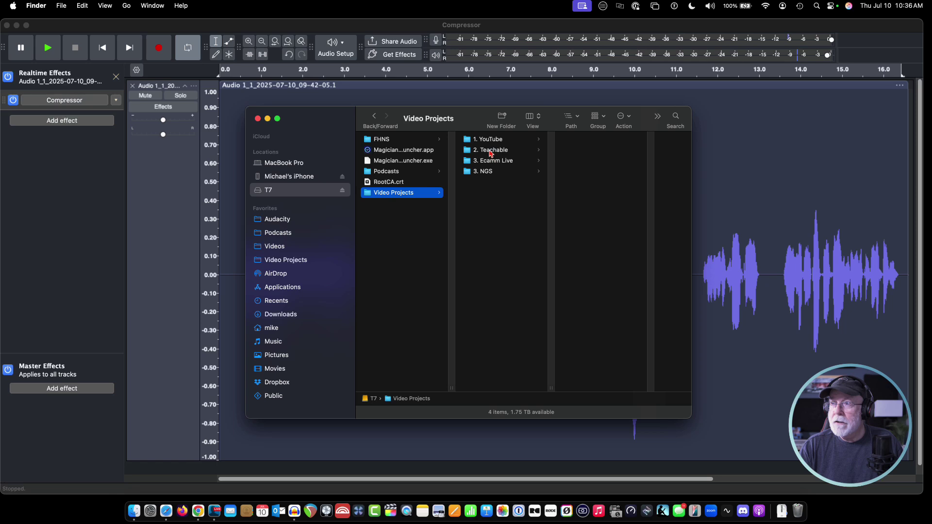
left_click(482, 139)
left_click(580, 142)
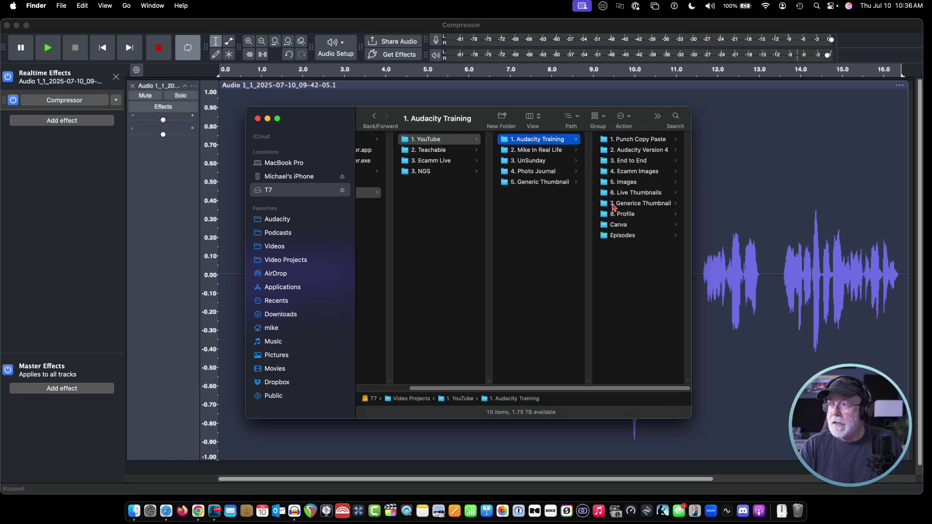
left_click(611, 236)
left_click(615, 161)
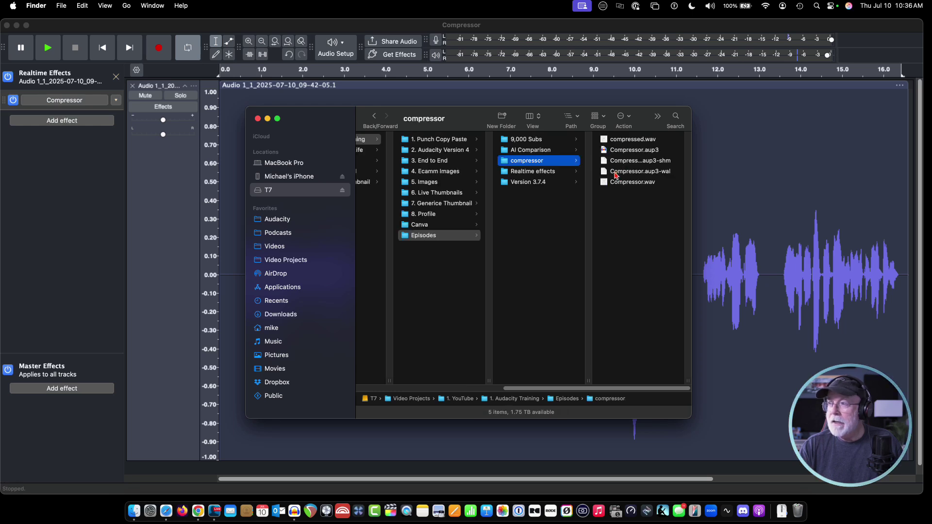
Step: Drag Compressor.wav into Audacity's track area as a new track below the original
left_click(608, 182)
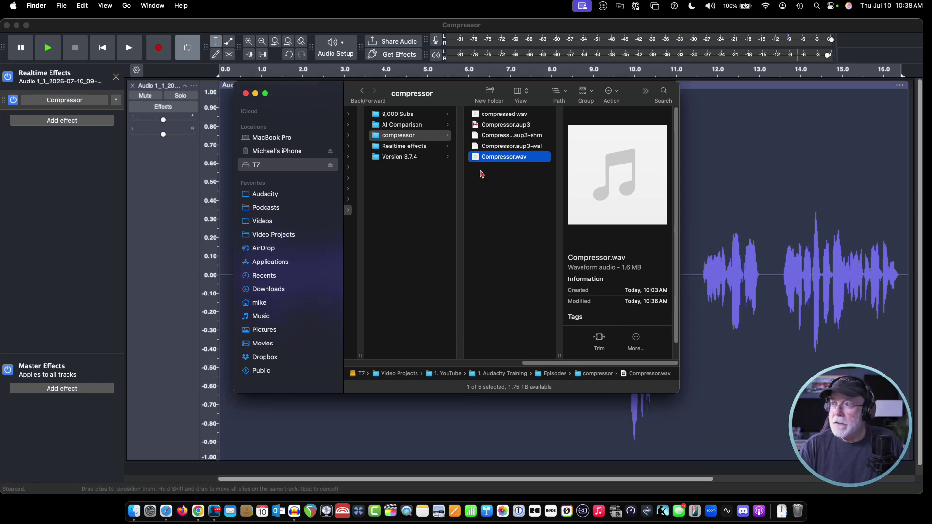
left_click_drag(454, 96, 641, 54)
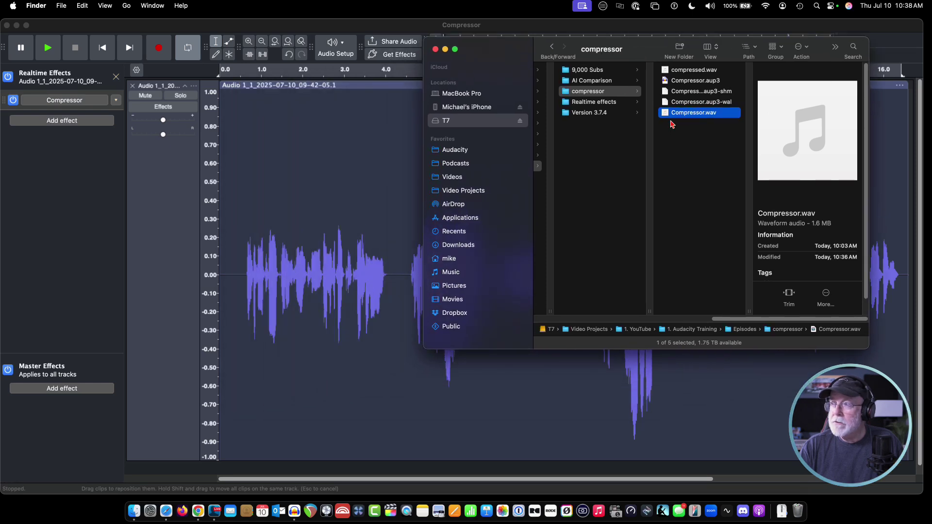
left_click_drag(665, 112, 232, 423)
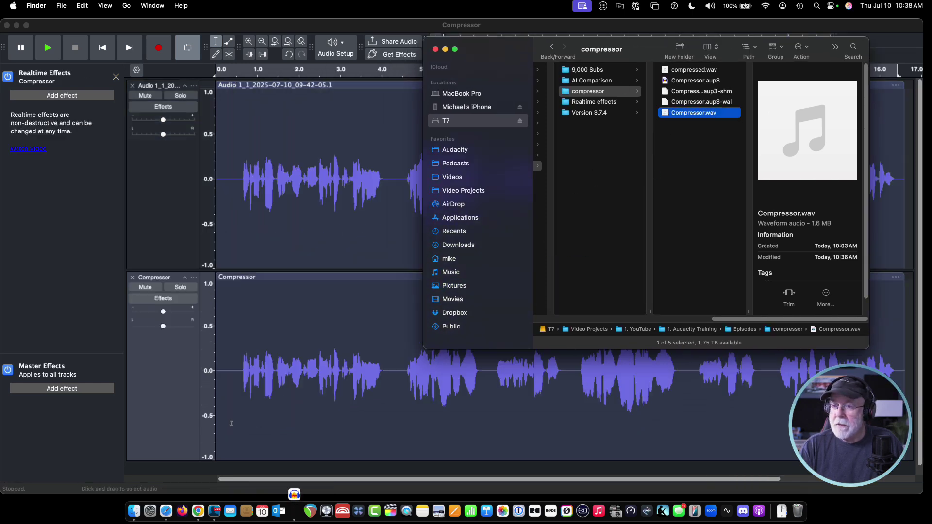
Step: Select the 9–11 s and 4.5–6.3 s passages in the original and Compressor tracks to compare peaks
left_click(275, 101)
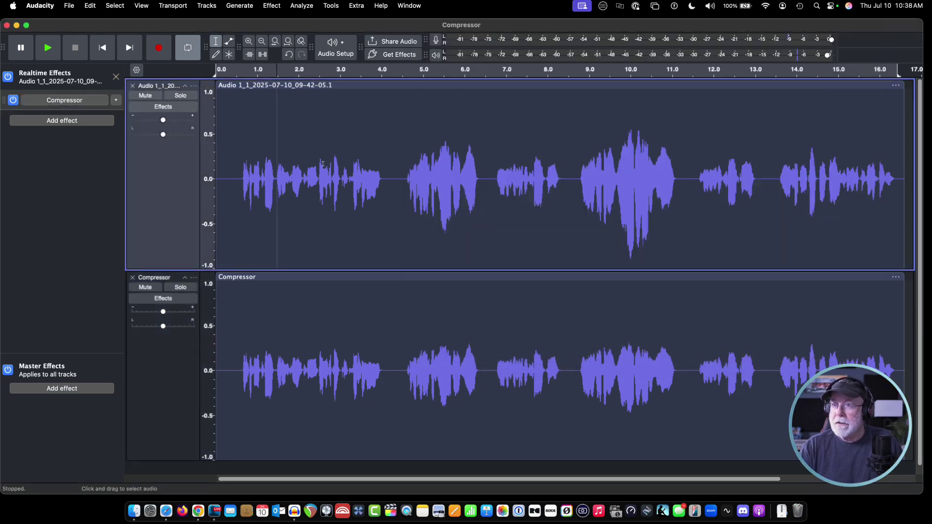
left_click_drag(569, 149, 678, 149)
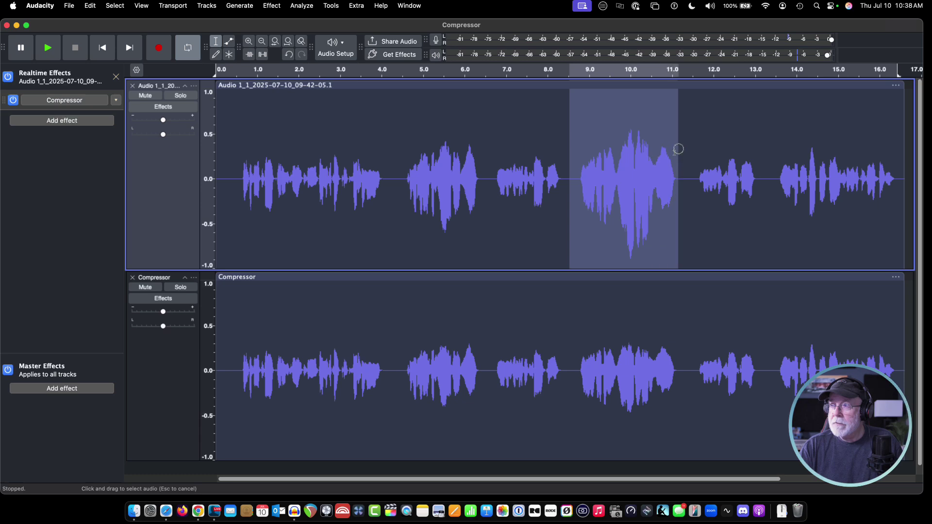
left_click_drag(576, 352, 685, 335)
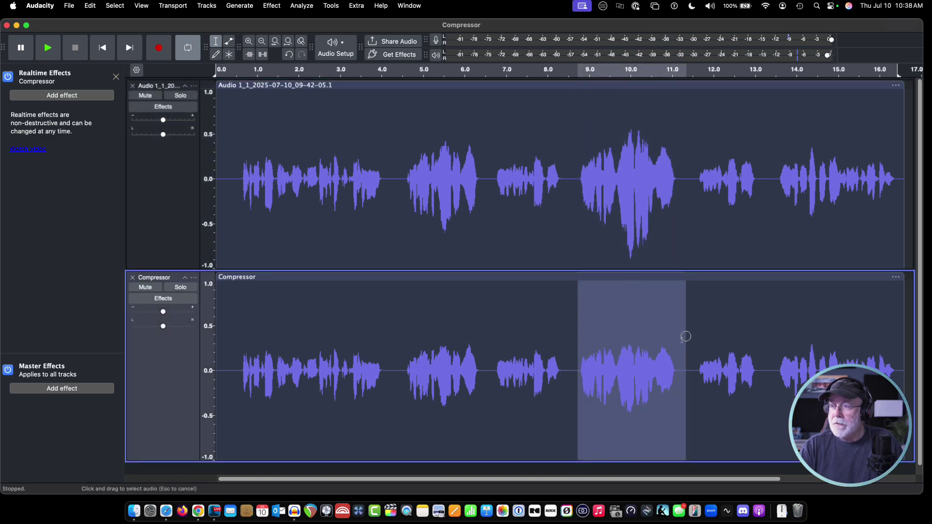
left_click_drag(401, 170, 475, 170)
left_click_drag(394, 349, 486, 348)
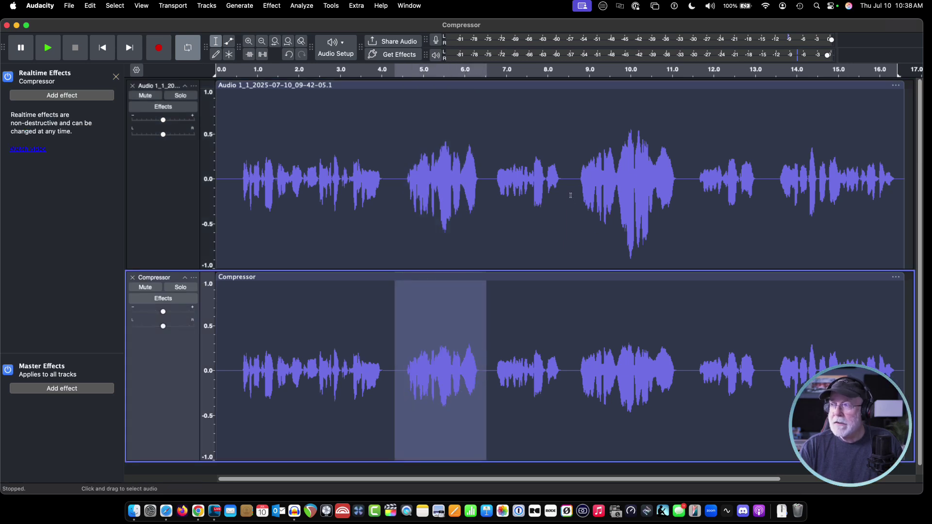
left_click_drag(574, 195, 677, 204)
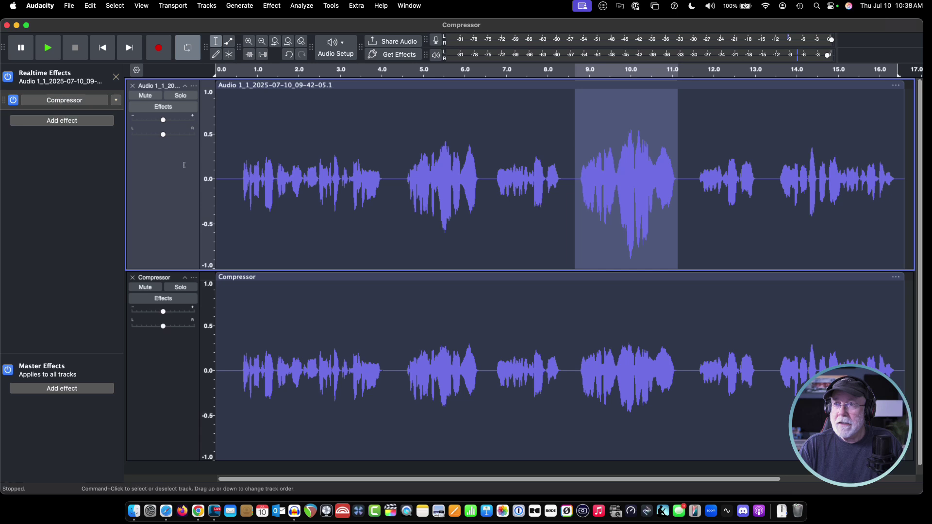
Step: Solo the Compressor track, collapse the original, then play it from the start and stop
left_click(179, 288)
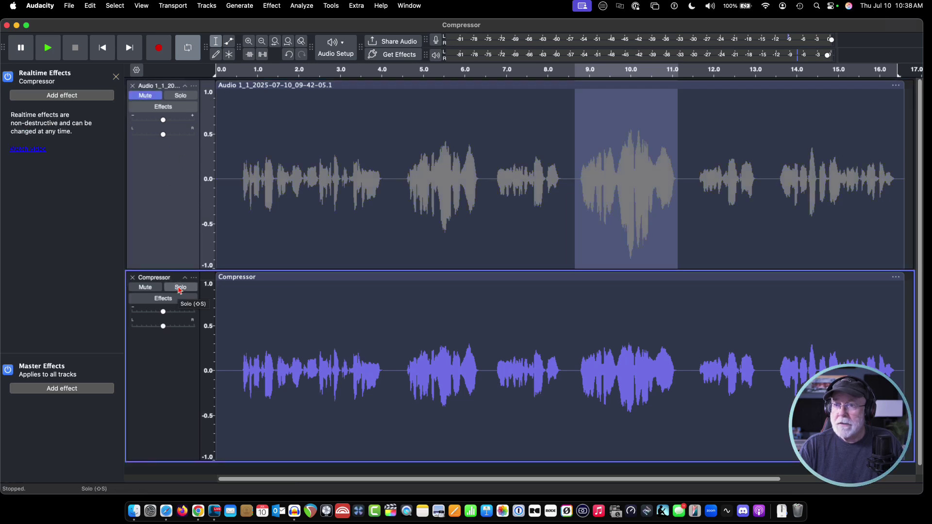
left_click(185, 86)
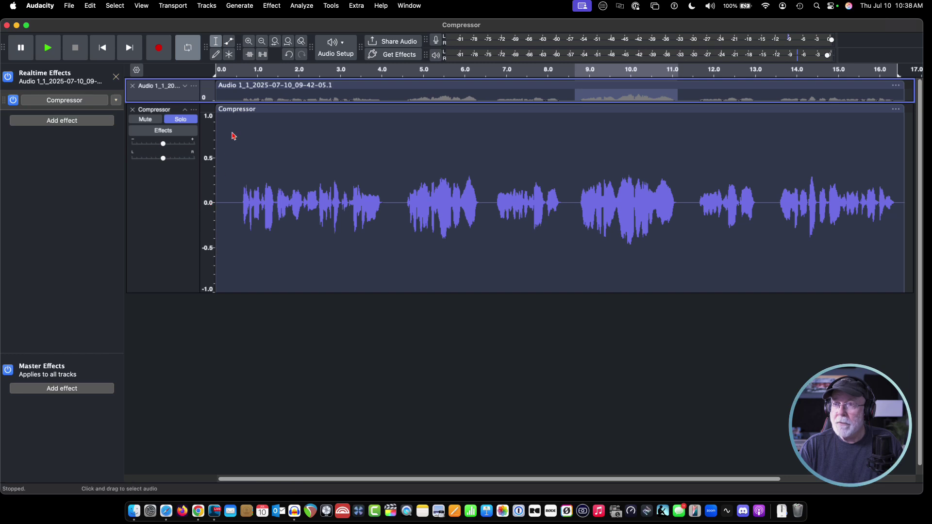
left_click(101, 55)
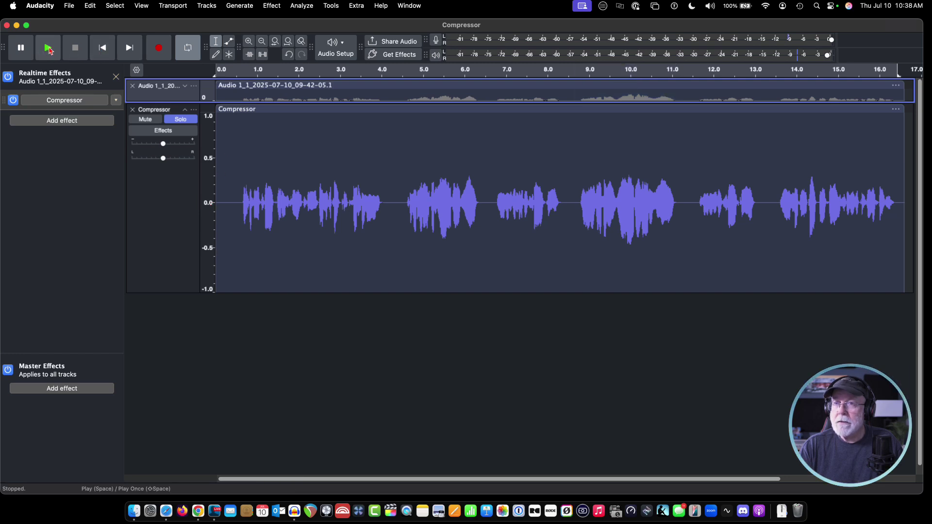
left_click(49, 49)
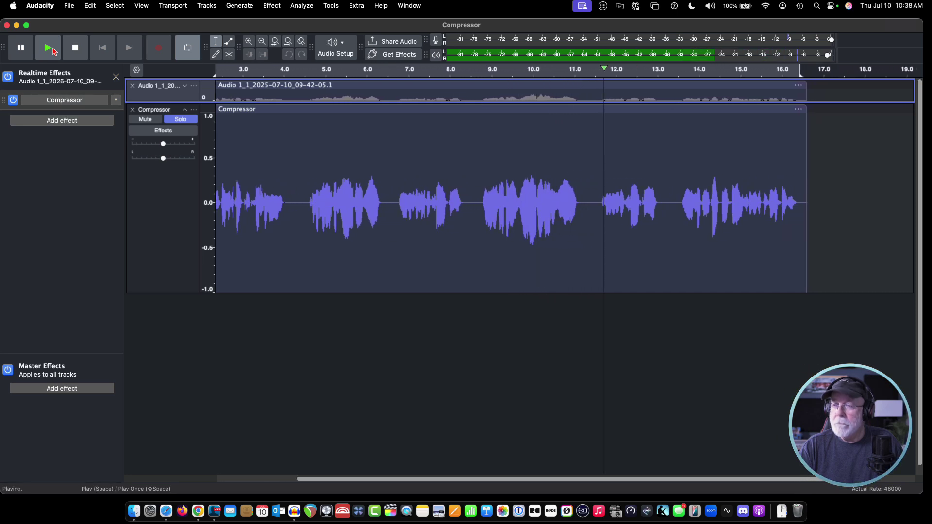
left_click(77, 53)
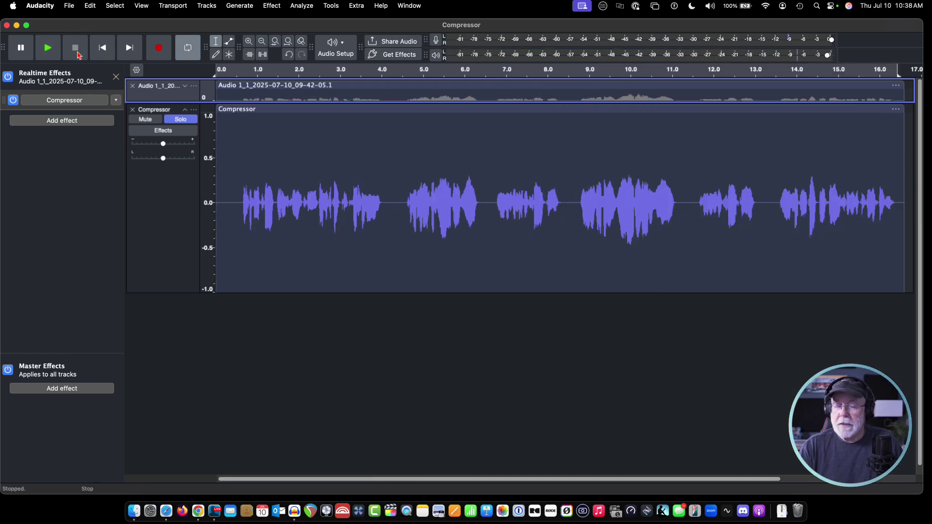